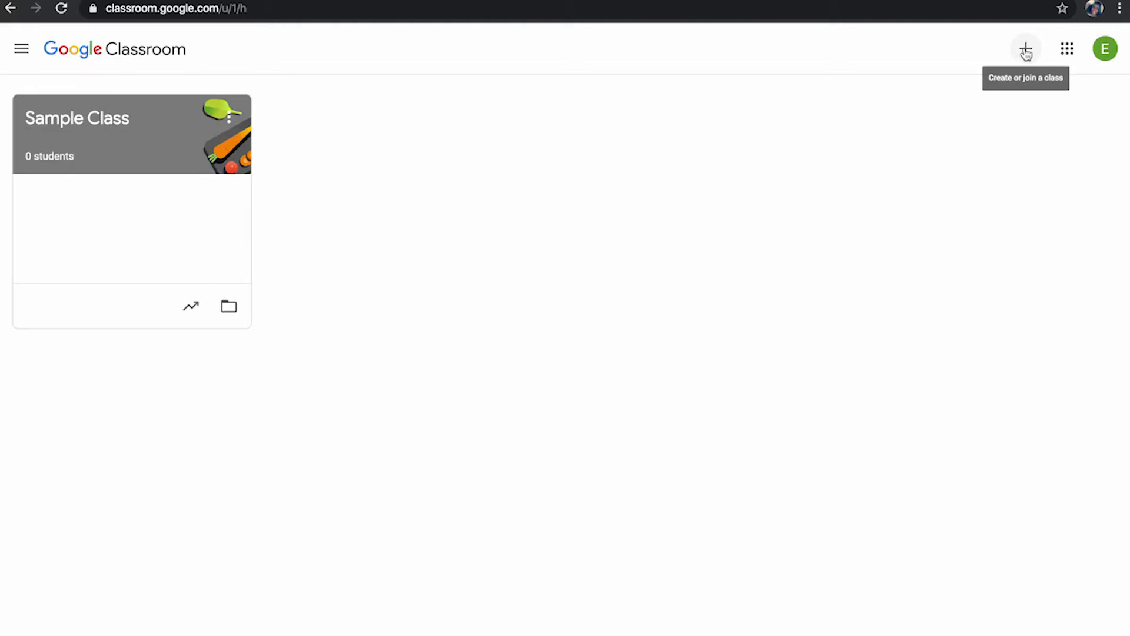
# Open Sample Class and dismiss the tip about inviting students.
pyautogui.click(1023, 52)
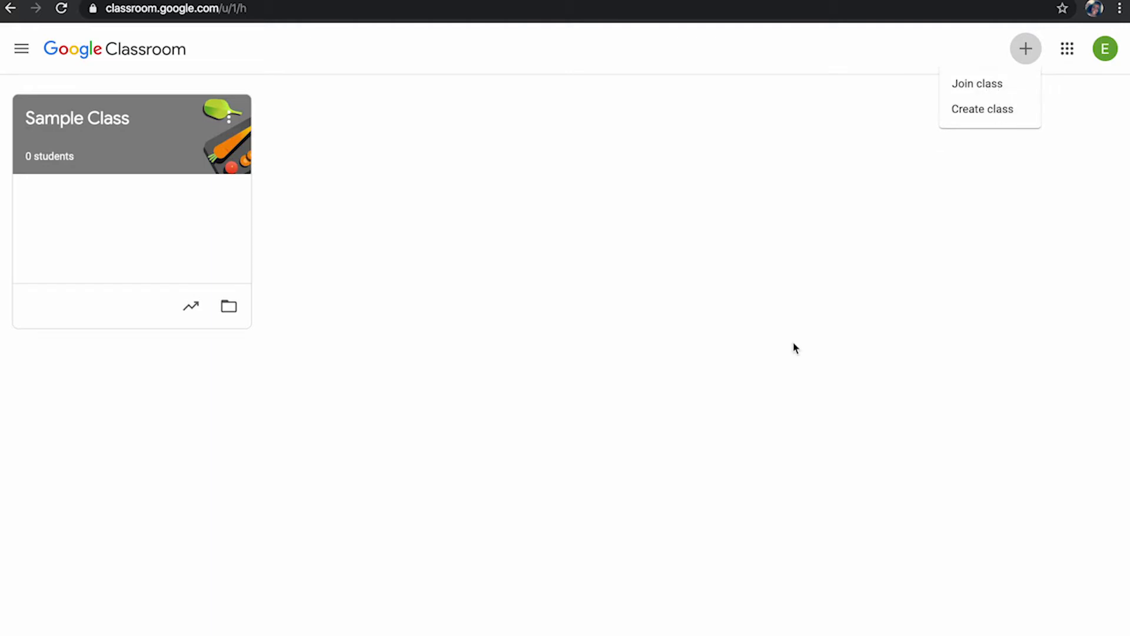
pyautogui.click(760, 399)
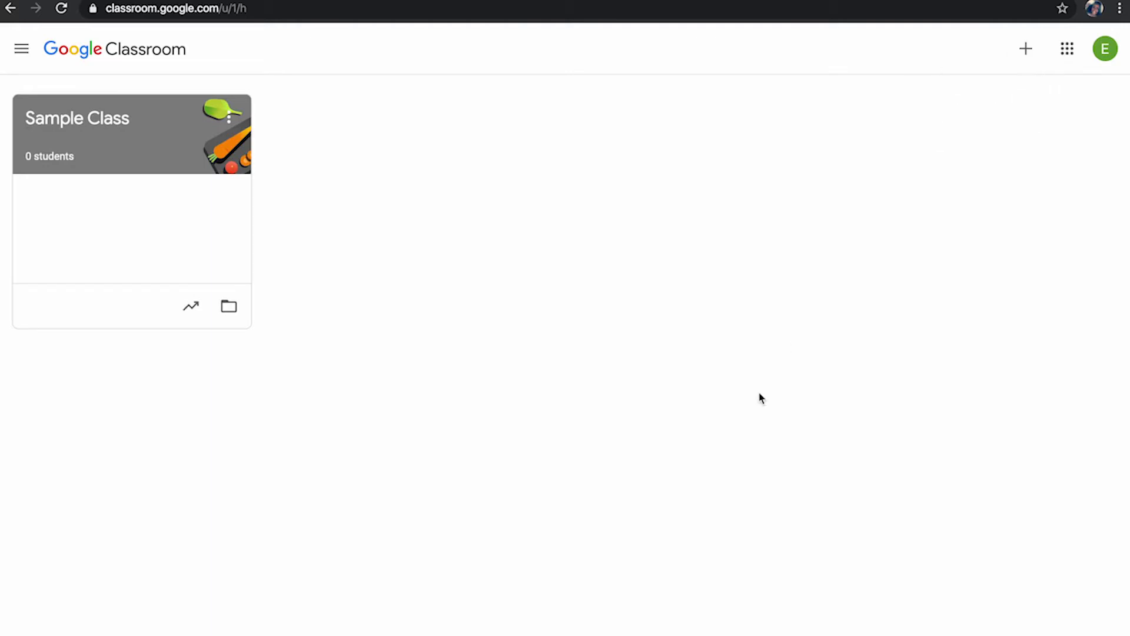
pyautogui.click(152, 140)
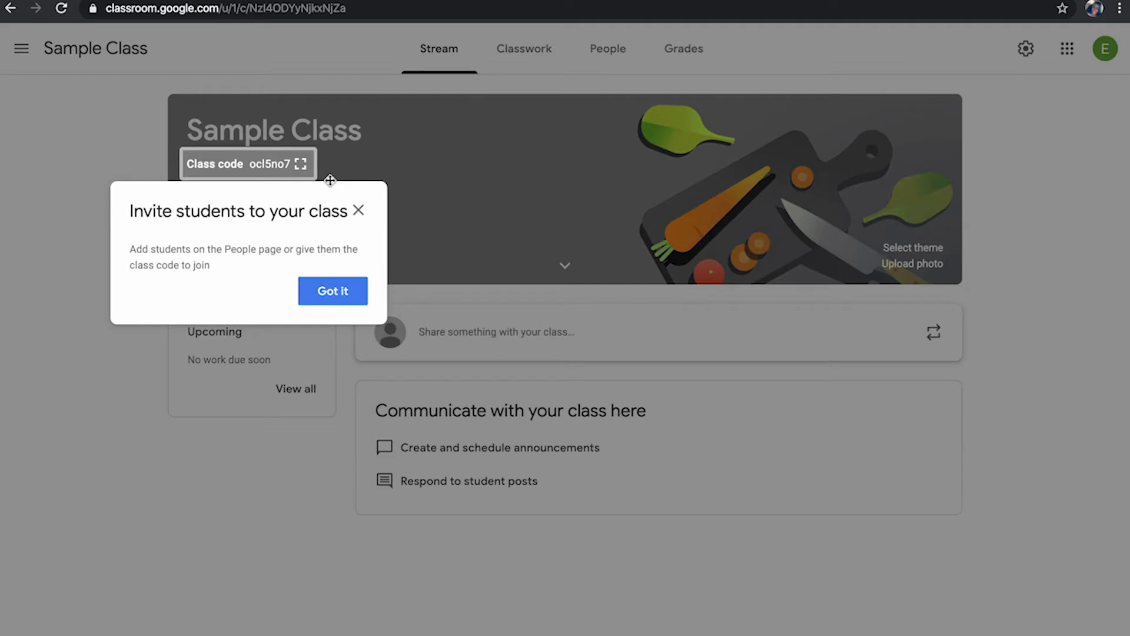
pyautogui.click(359, 210)
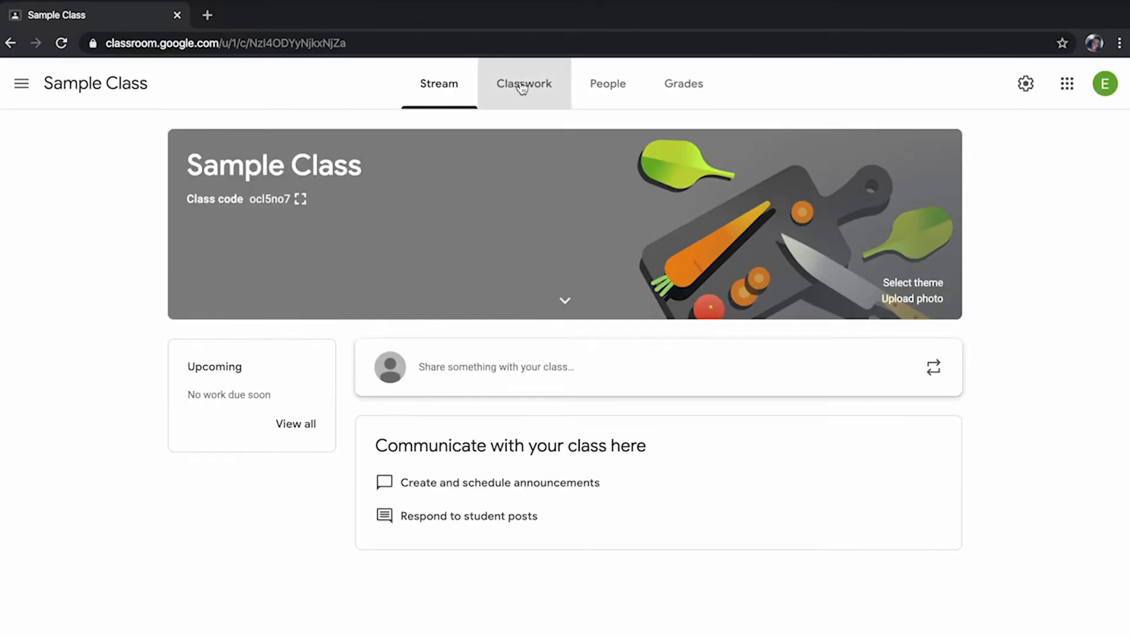
# View the Classwork, People and Grades pages of Sample Class.
pyautogui.click(521, 88)
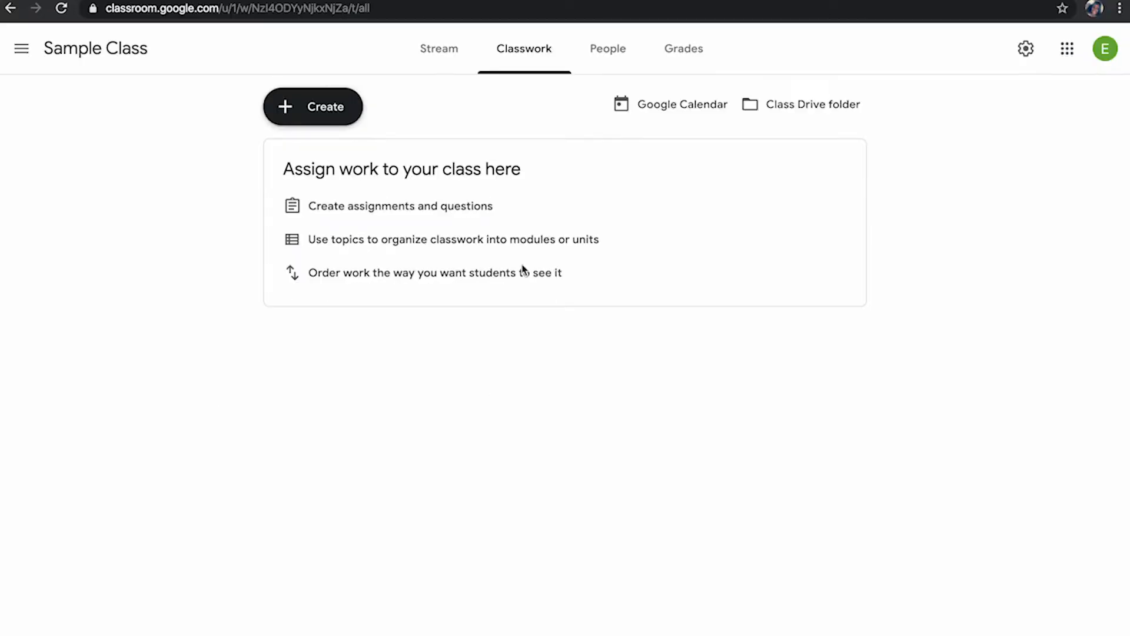
pyautogui.click(618, 97)
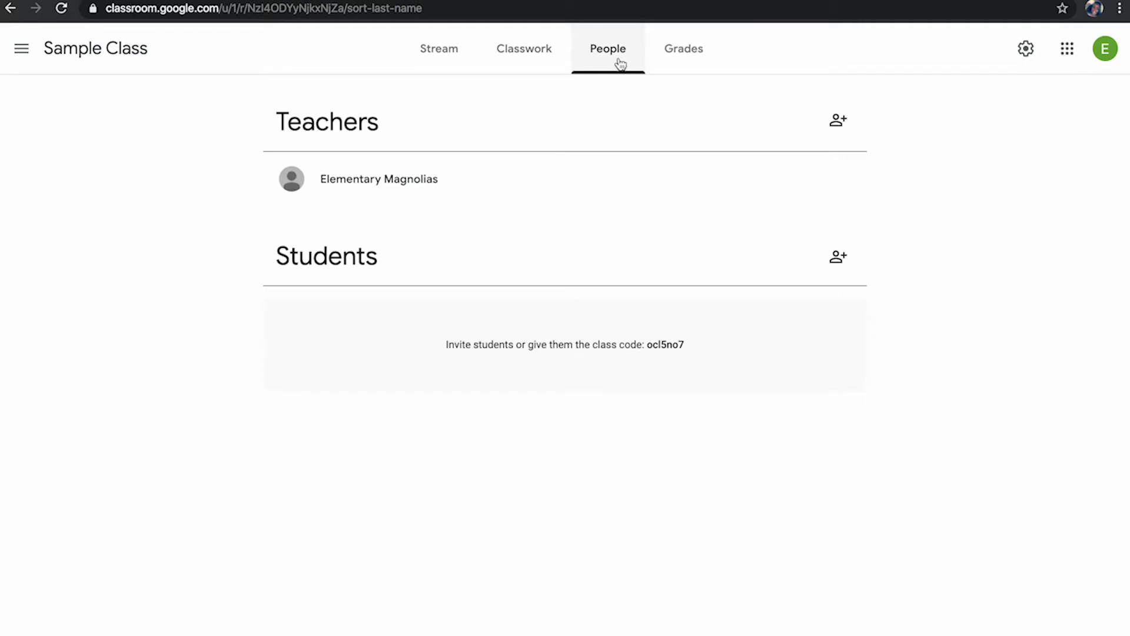
pyautogui.click(675, 59)
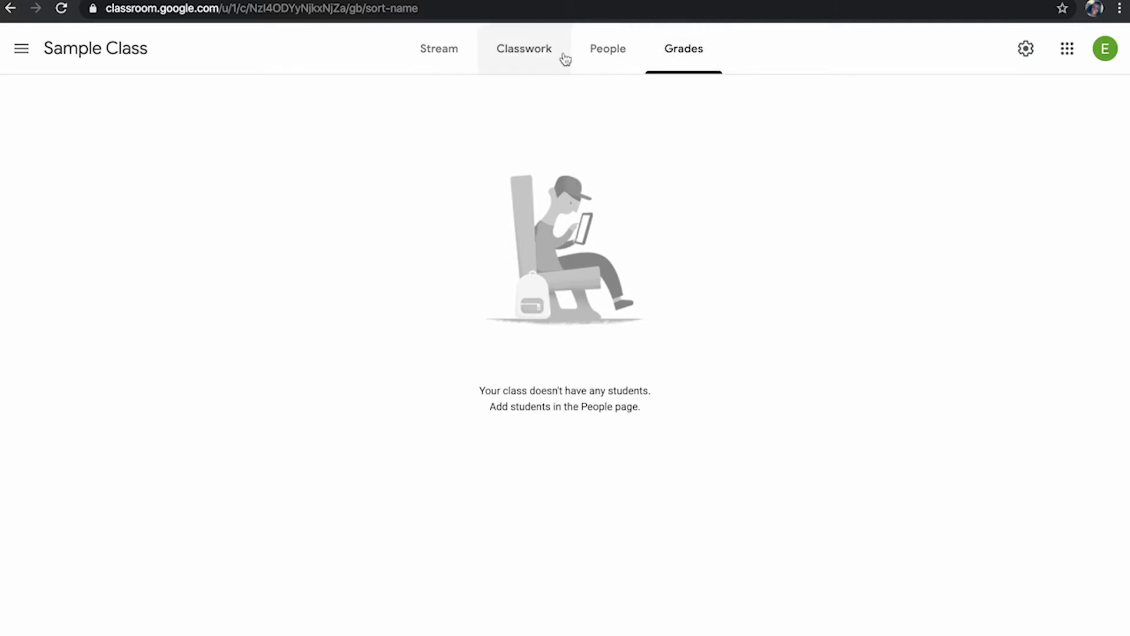
# Add a topic named "Monday, April 6" to the class's Classwork page.
pyautogui.click(524, 61)
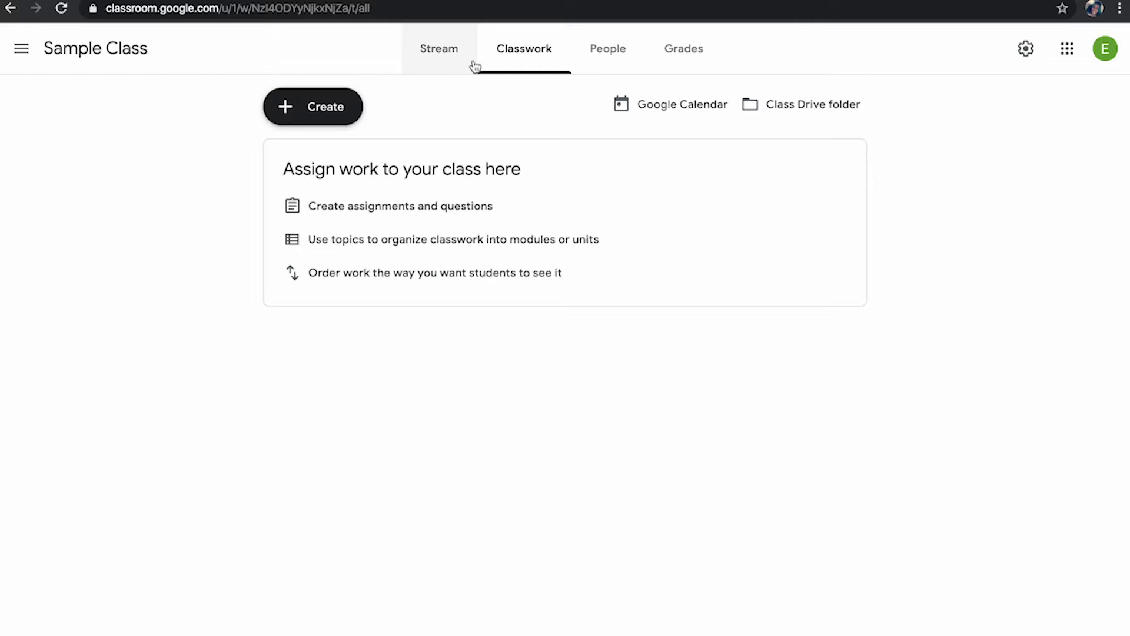
pyautogui.click(312, 108)
pyautogui.click(307, 290)
pyautogui.write('Monday, AP')
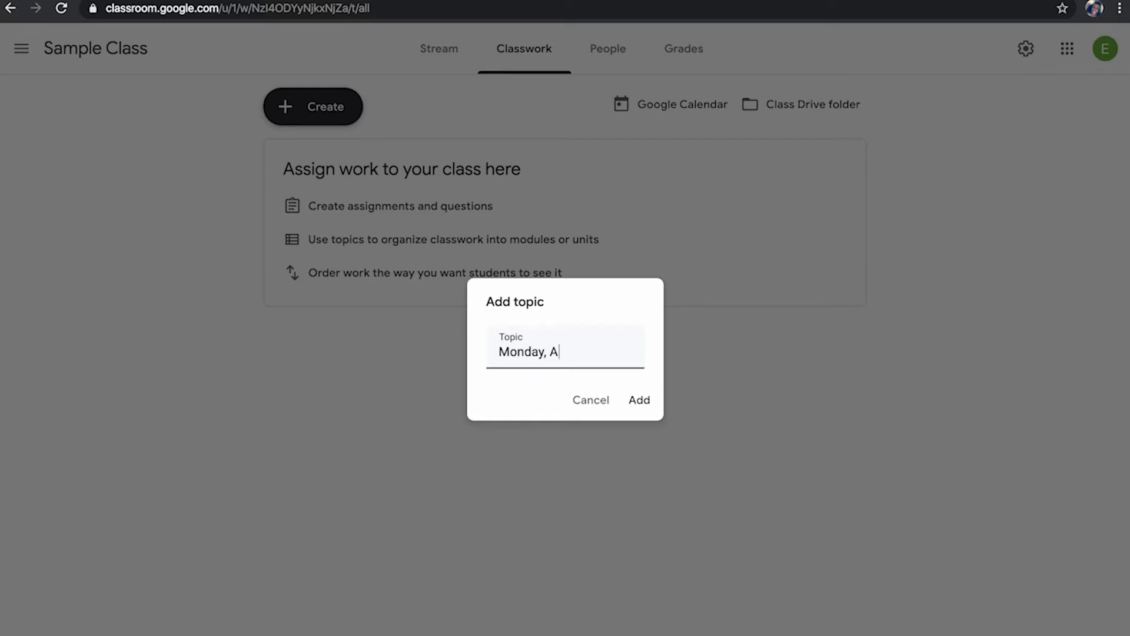
pyautogui.write('pril 6')
pyautogui.click(647, 405)
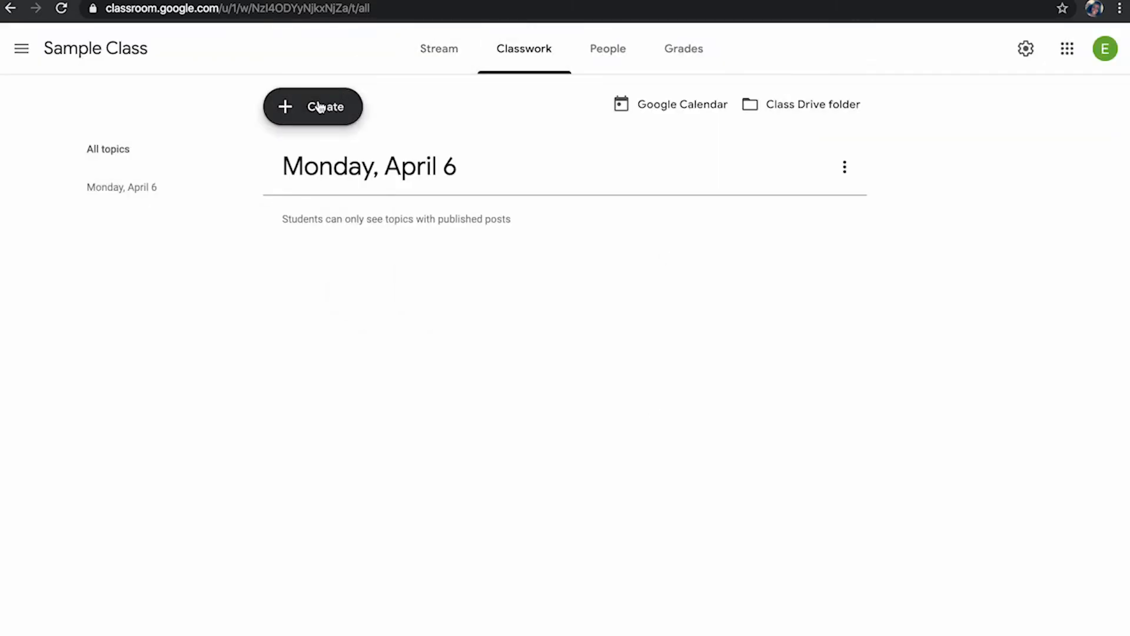
# Add a second topic named "Tuesday, April 7" and place the "Monday, April 6" topic above it.
pyautogui.click(319, 107)
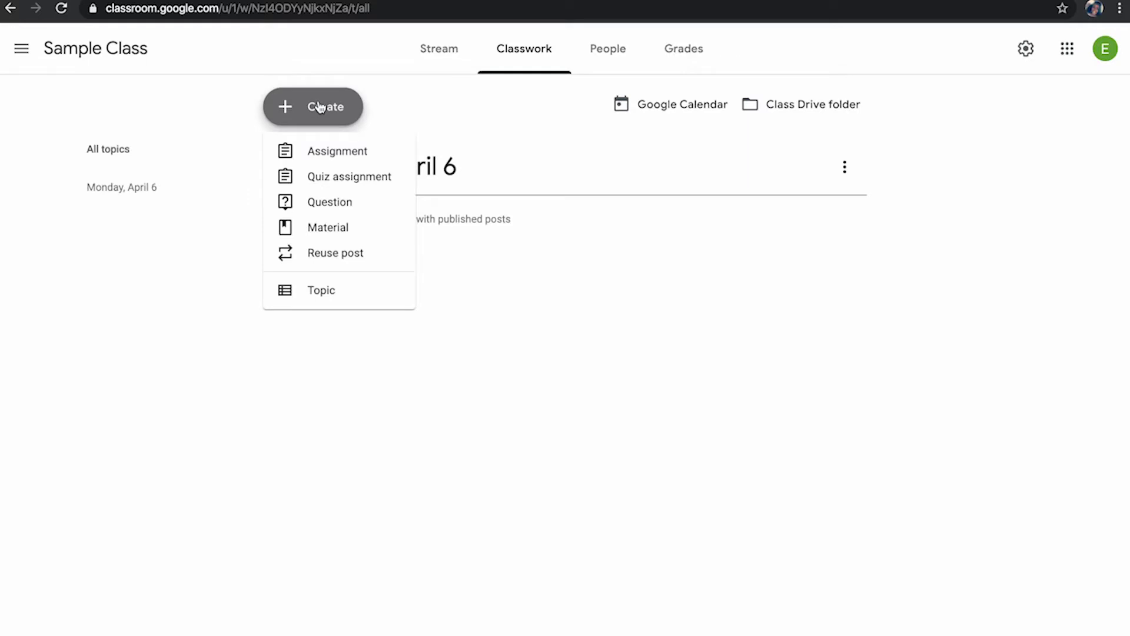
pyautogui.click(316, 294)
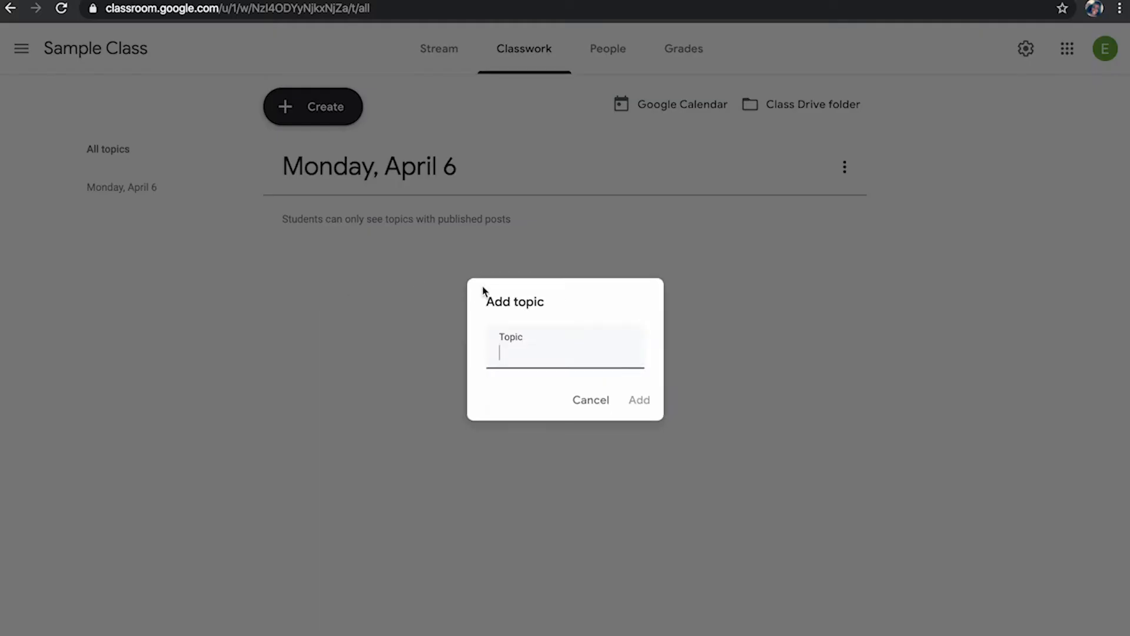
pyautogui.write('Tuesday, April')
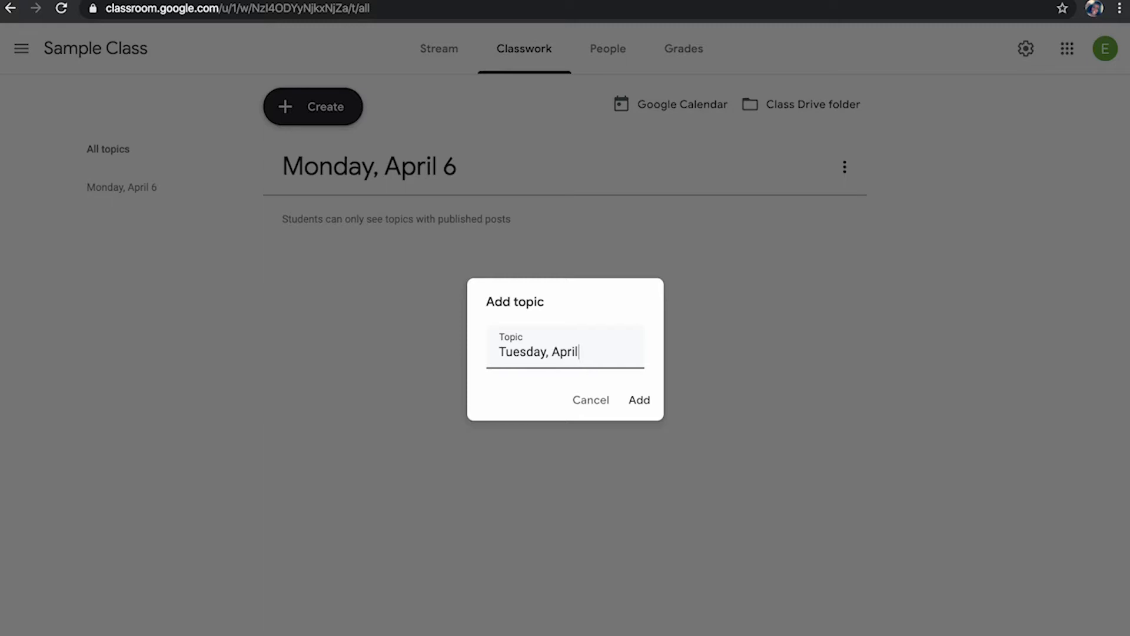
pyautogui.write(' 7')
pyautogui.click(639, 400)
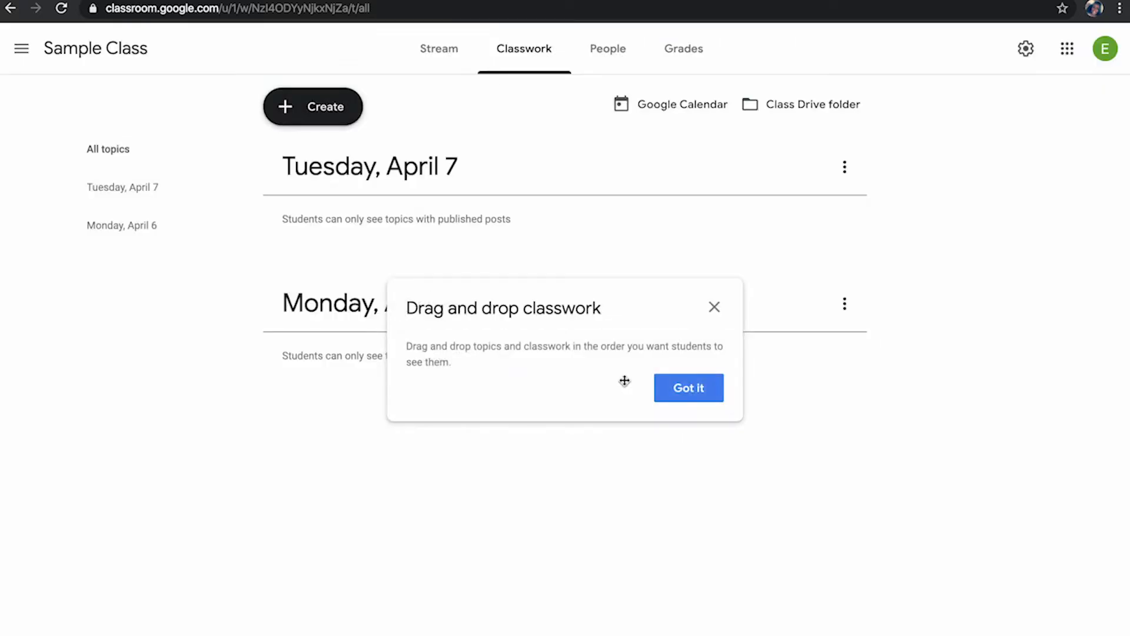
pyautogui.click(715, 308)
pyautogui.moveTo(404, 305); pyautogui.dragTo(395, 147)
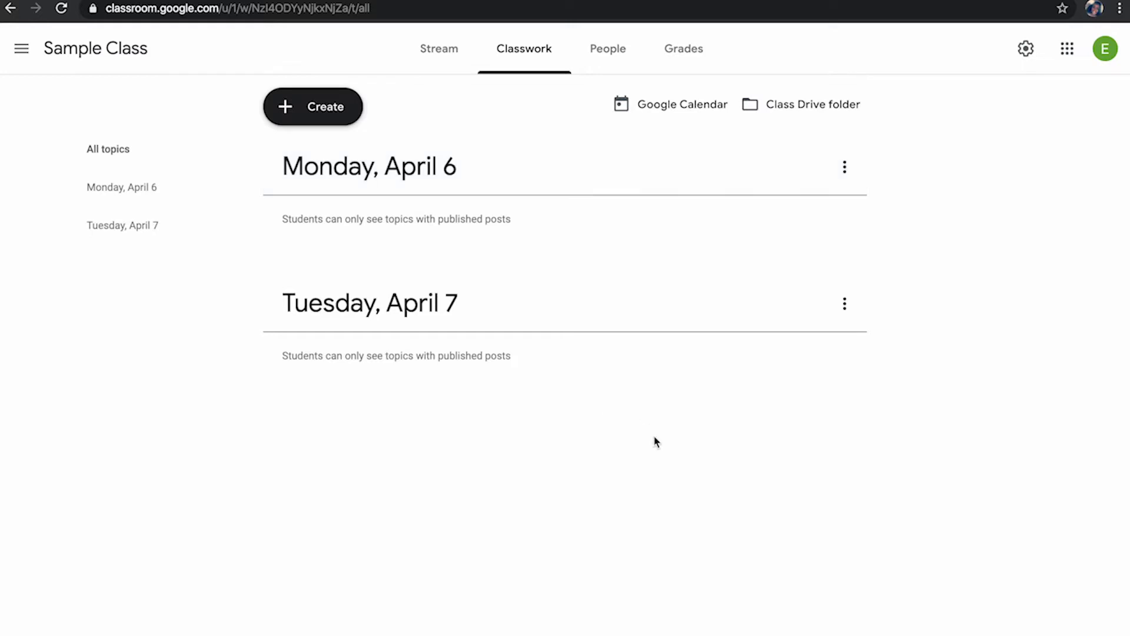
# Start a new assignment titled "Daily Weather Chart: Monday".
pyautogui.click(316, 109)
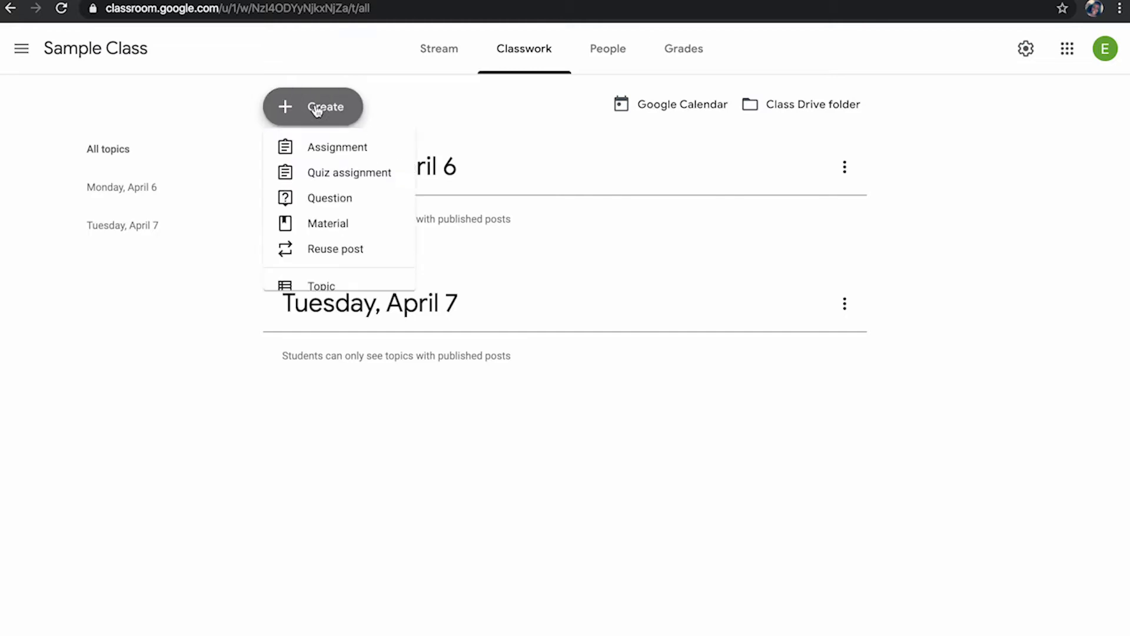
pyautogui.click(325, 148)
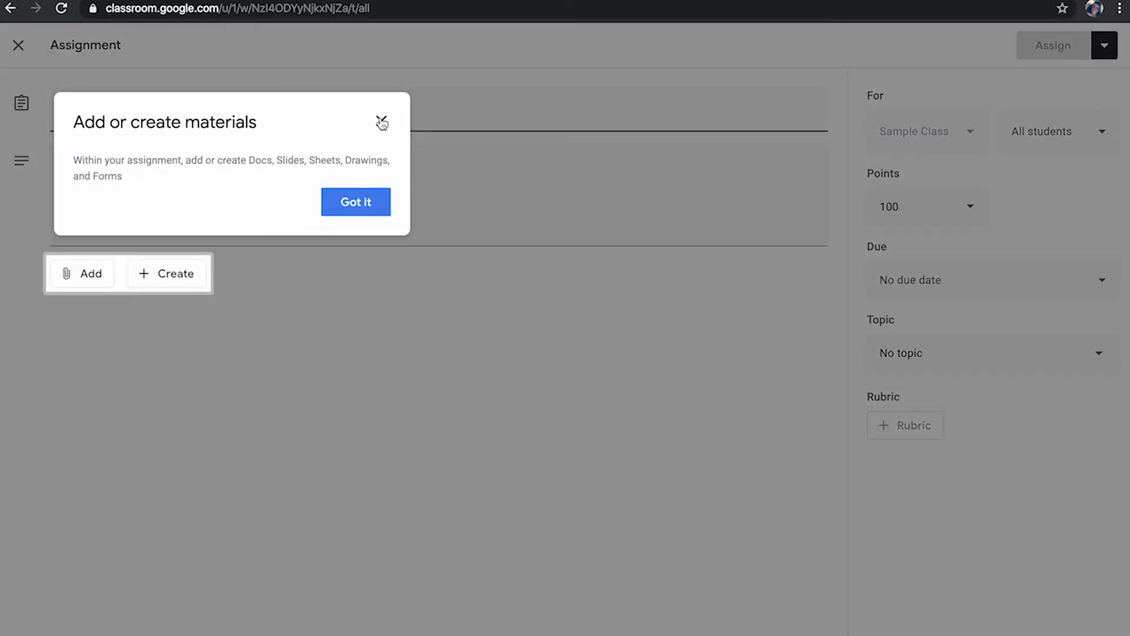
pyautogui.click(380, 118)
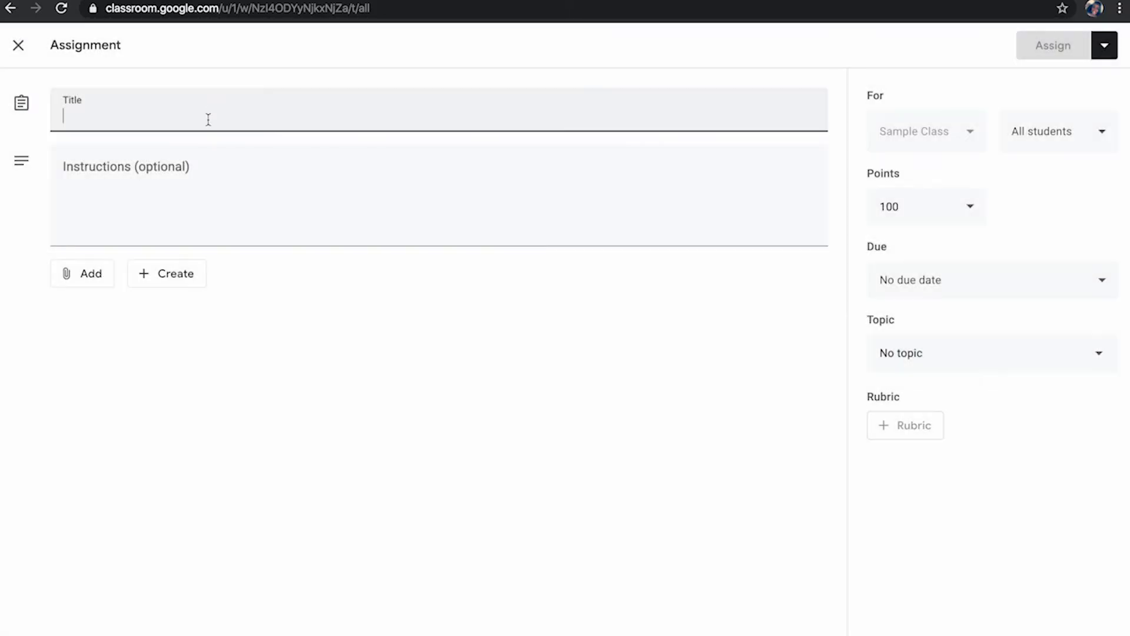
pyautogui.write('Daily Weather Chart: Monday')
# Enter the assignment instructions "Take a peak outside. What is the weather like?".
pyautogui.click(200, 202)
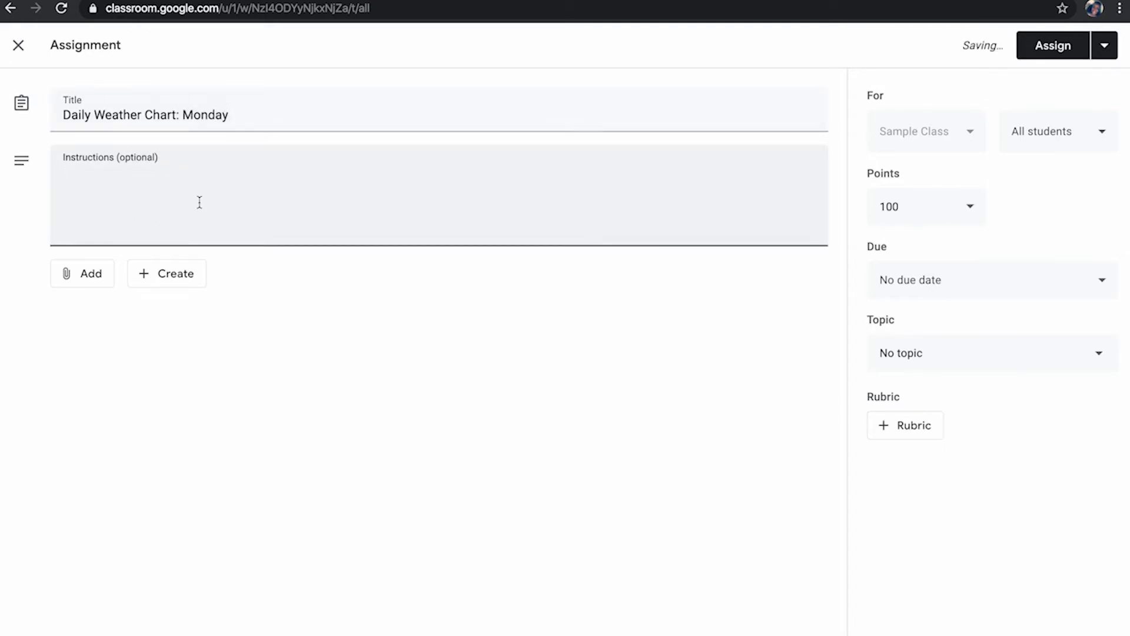
pyautogui.write('H')
pyautogui.press('BackSpace')
pyautogui.write('Take a peak ')
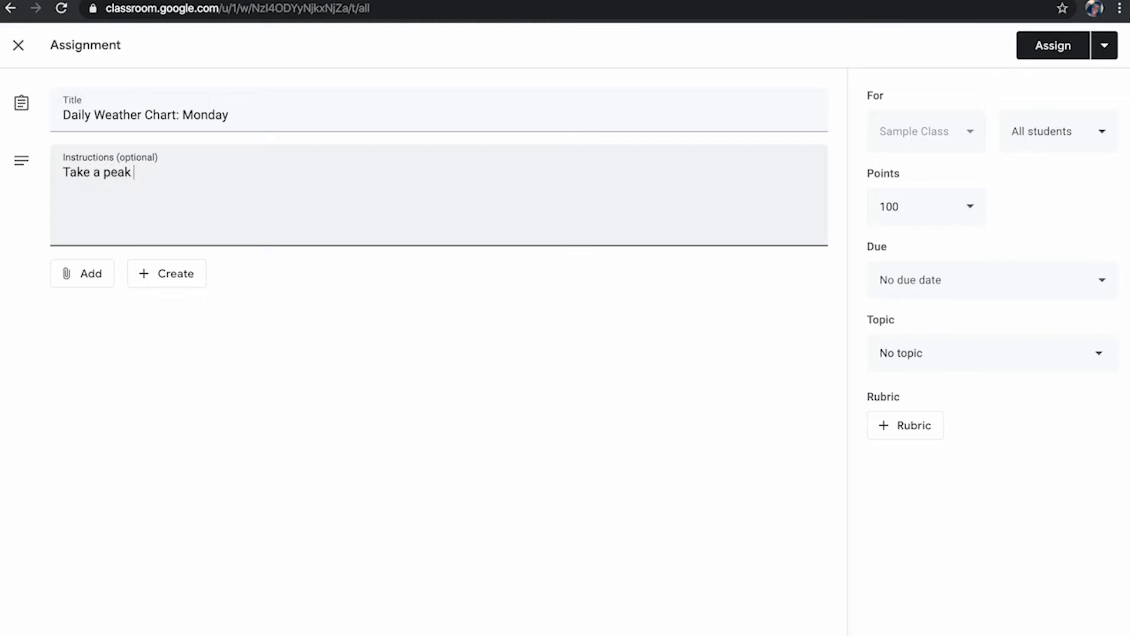
pyautogui.write('outside. What is the weather like?')
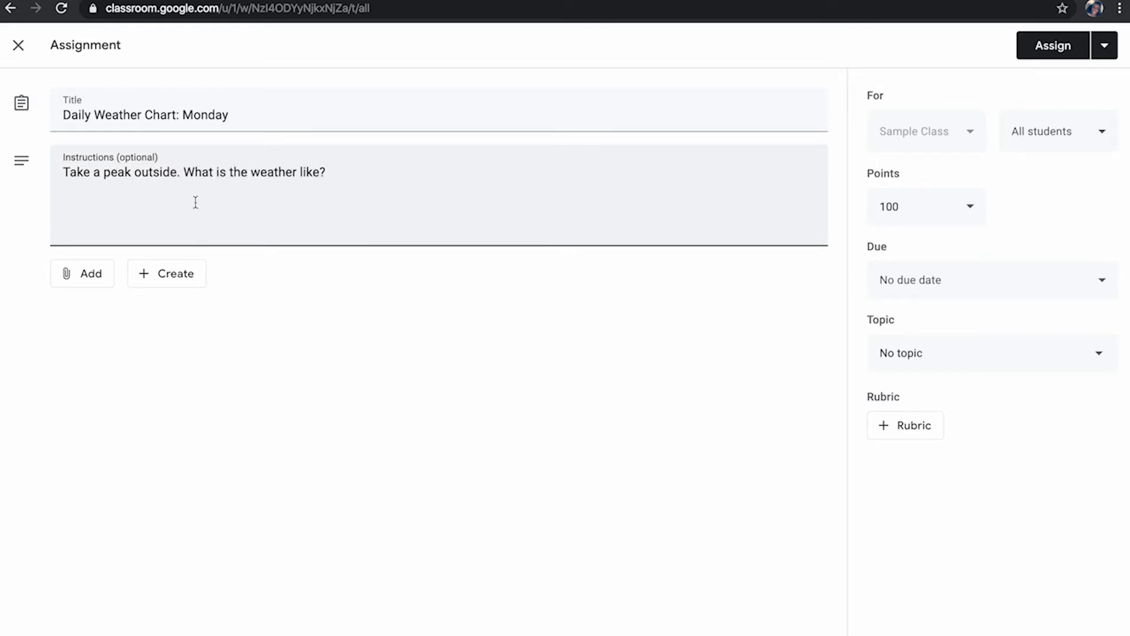
# Attach the form "BlogCopy of Daily Weather Chart: Day One" from Google Drive to the assignment.
pyautogui.click(80, 282)
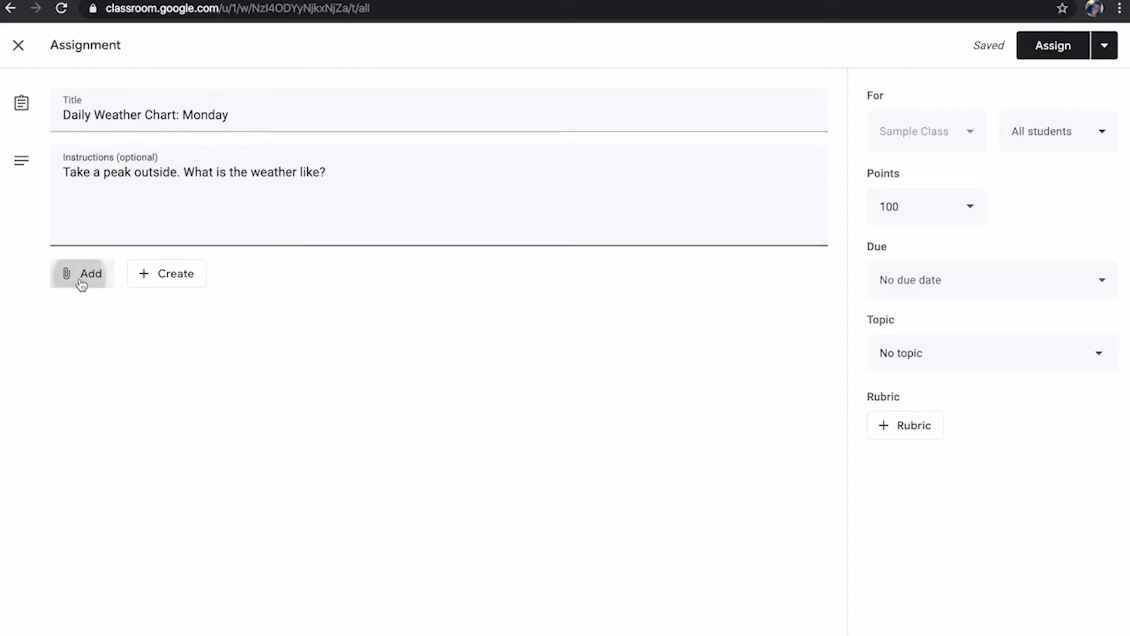
pyautogui.click(96, 307)
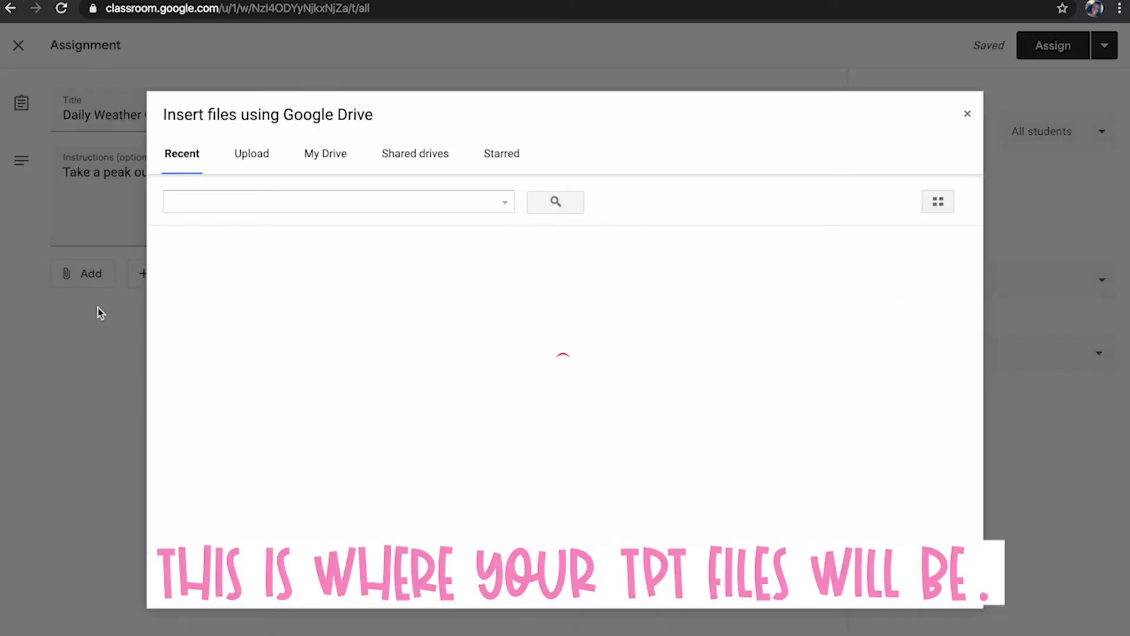
pyautogui.scroll(-3, 374, 384)
pyautogui.scroll(-15, 374, 384)
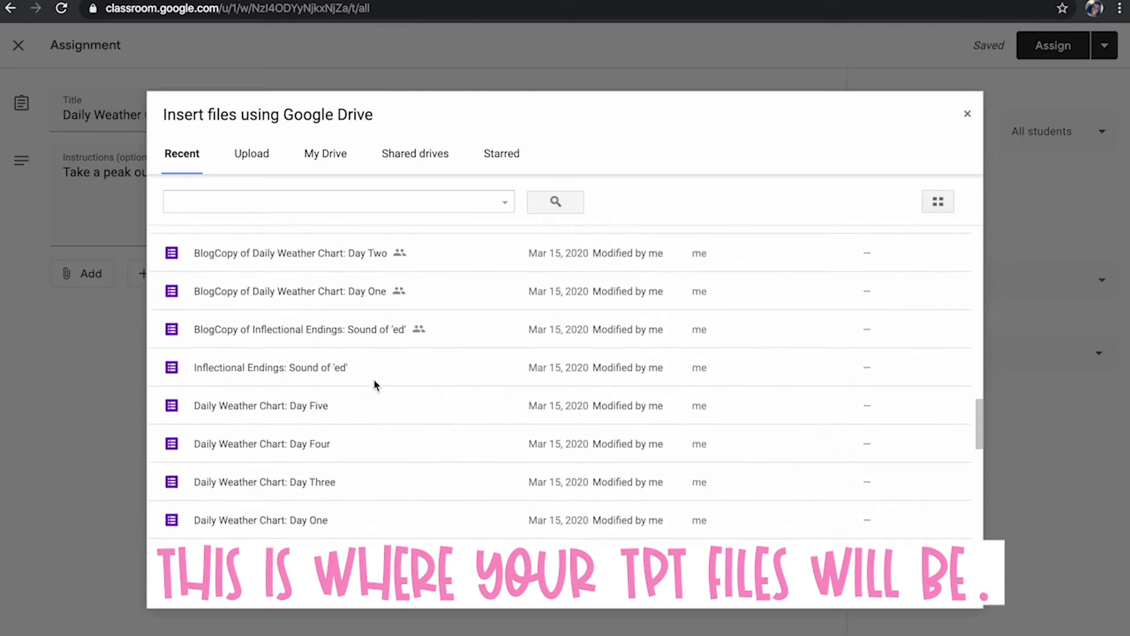
pyautogui.scroll(2, 374, 384)
pyautogui.click(330, 348)
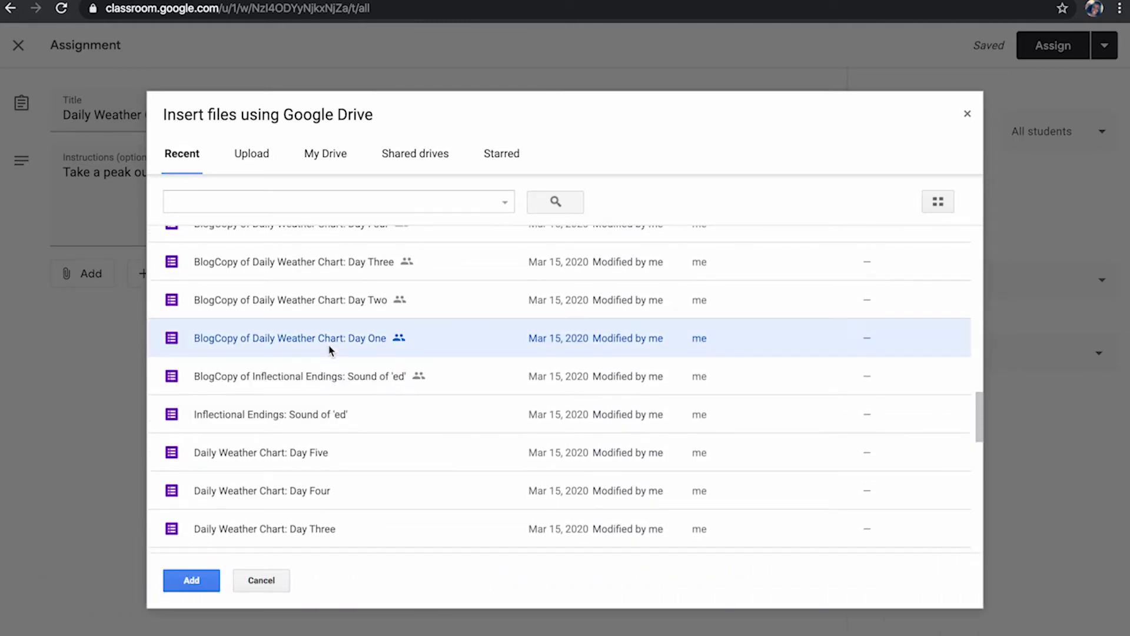
pyautogui.click(188, 581)
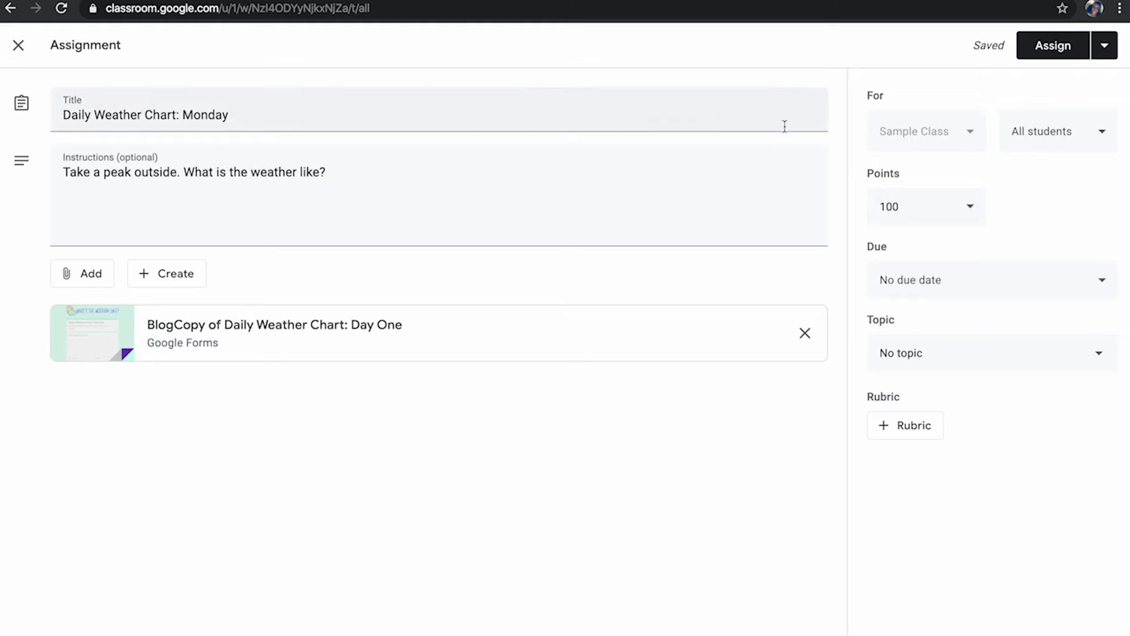
# Set the assignment's due date to April 6, 2020, without a due time.
pyautogui.click(1054, 285)
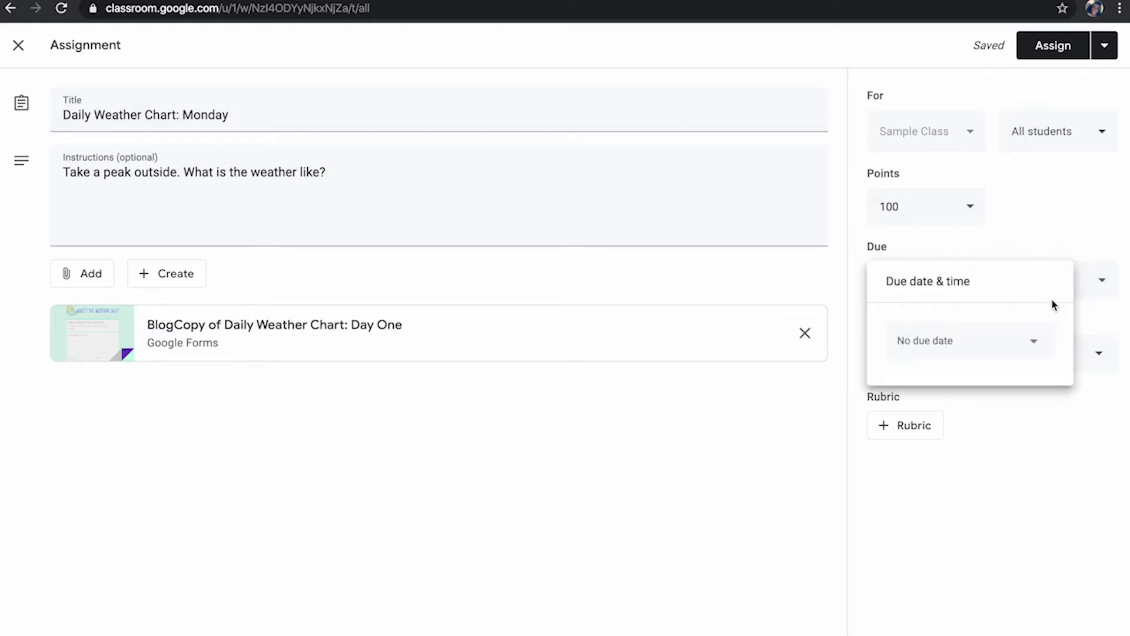
pyautogui.click(1034, 344)
pyautogui.click(1049, 377)
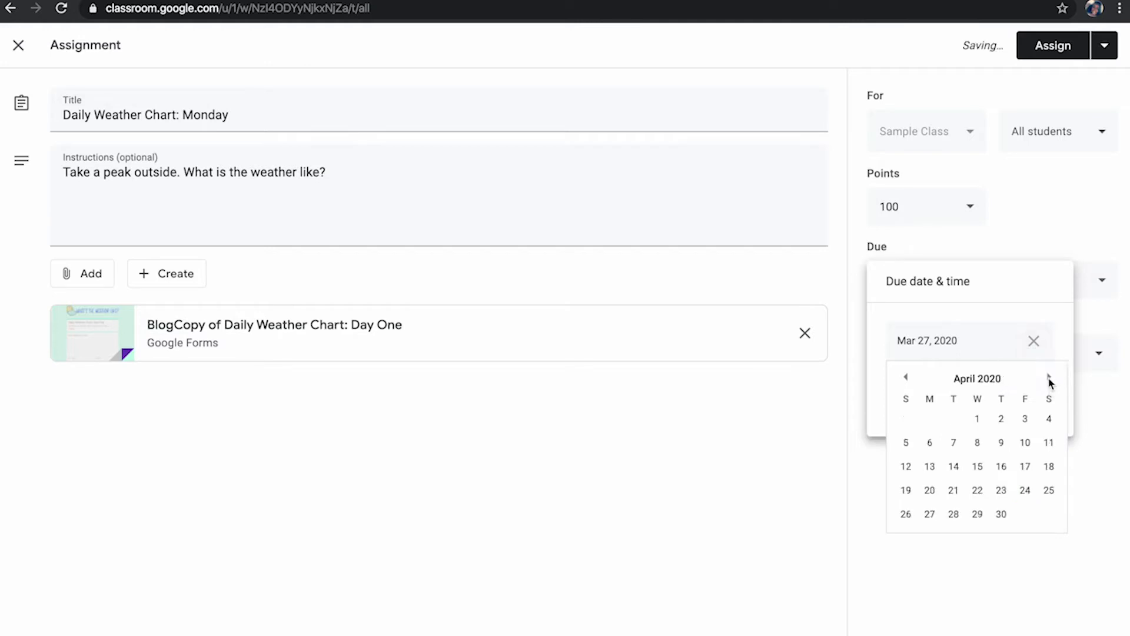
pyautogui.click(930, 442)
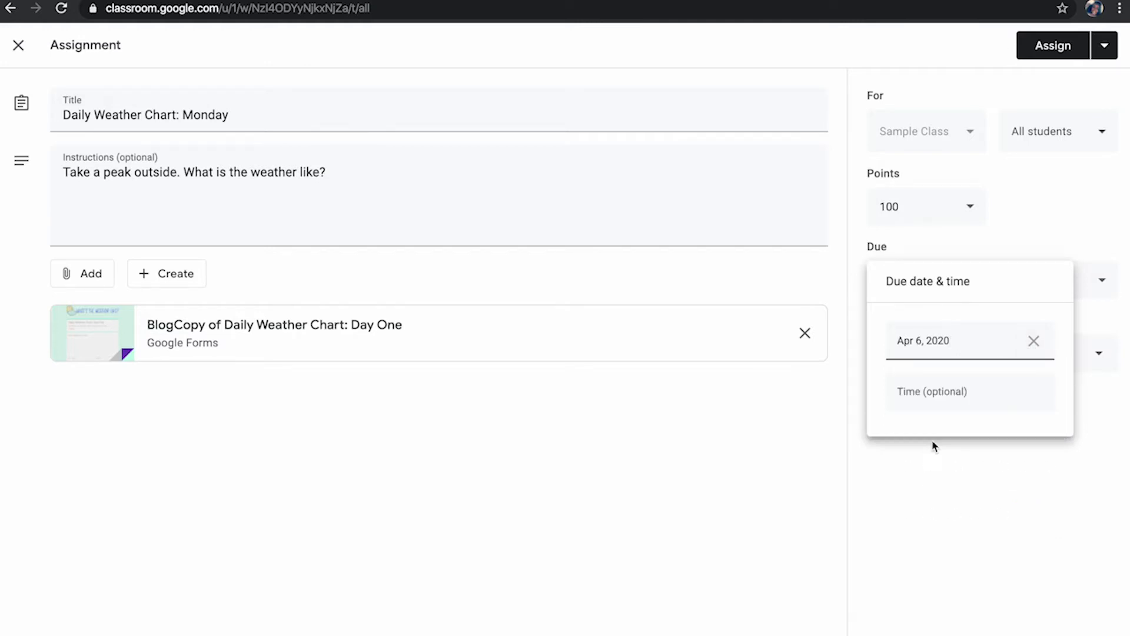
pyautogui.click(1007, 497)
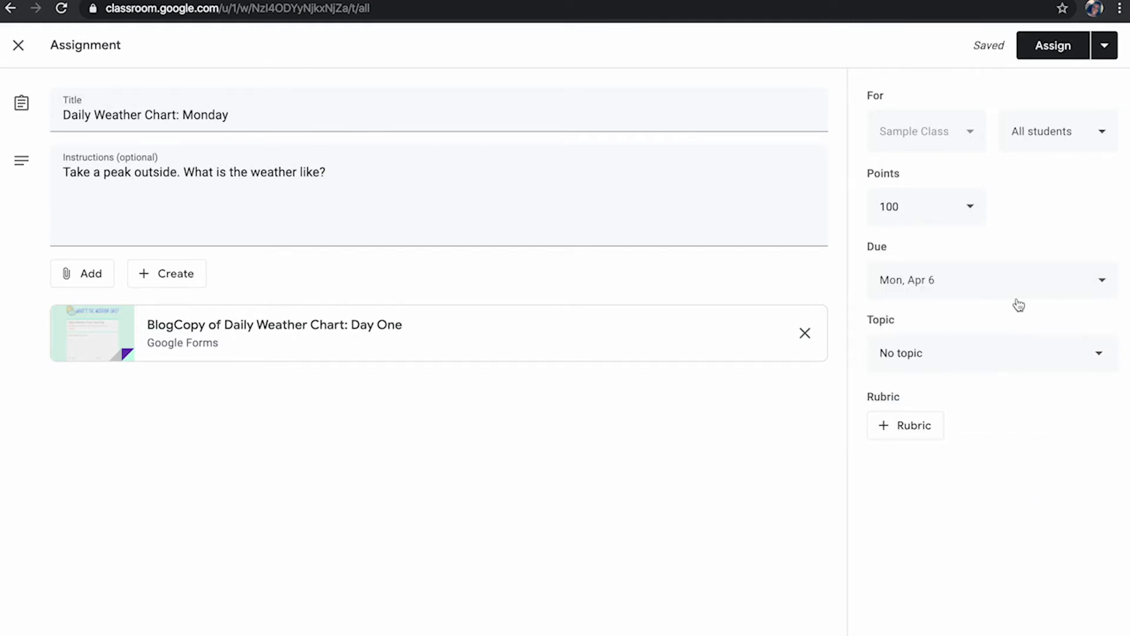
# File the assignment under the topic "Monday, April 6" and assign it to the class.
pyautogui.click(1019, 362)
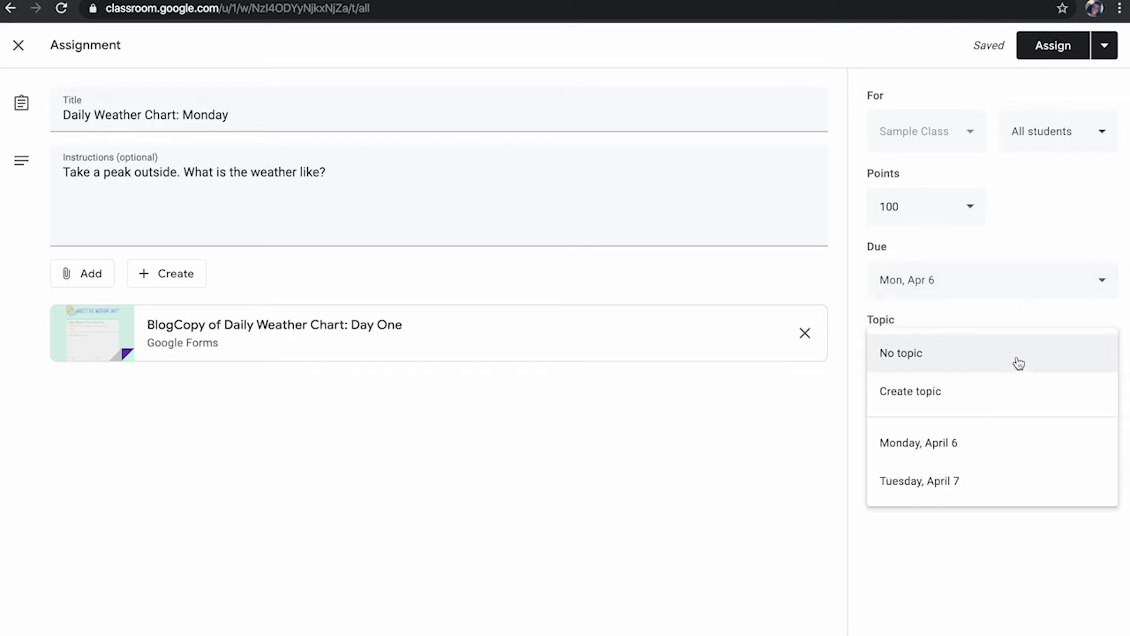
pyautogui.click(972, 453)
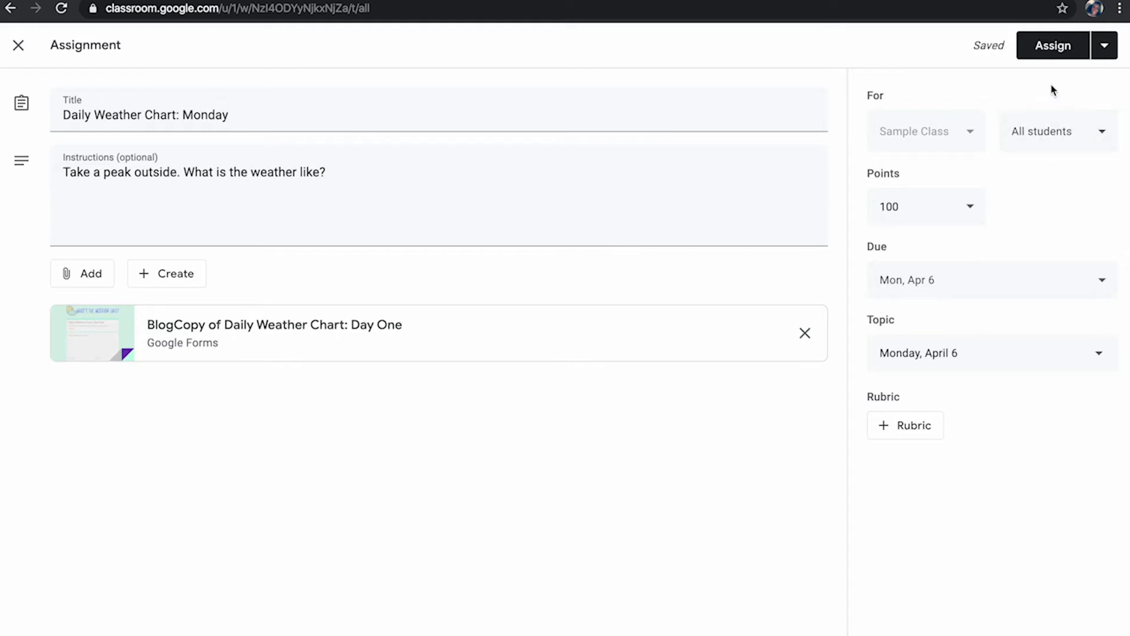
pyautogui.click(1048, 47)
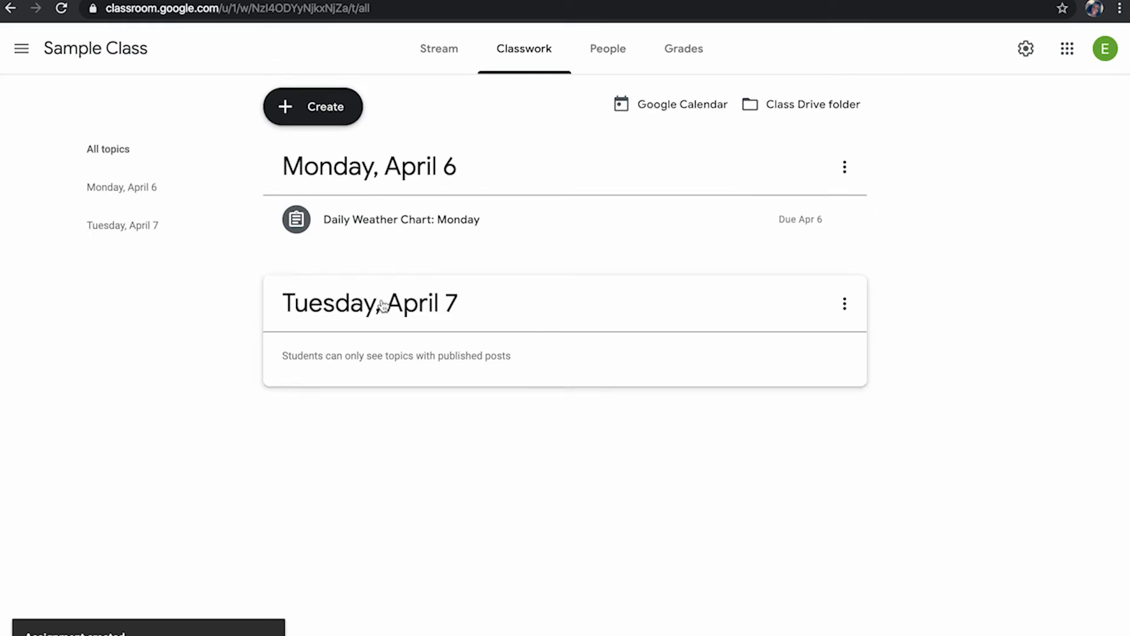
# Create a new assignment titled "Inflectional Endings Practice", dismissing the rubric notice.
pyautogui.click(323, 114)
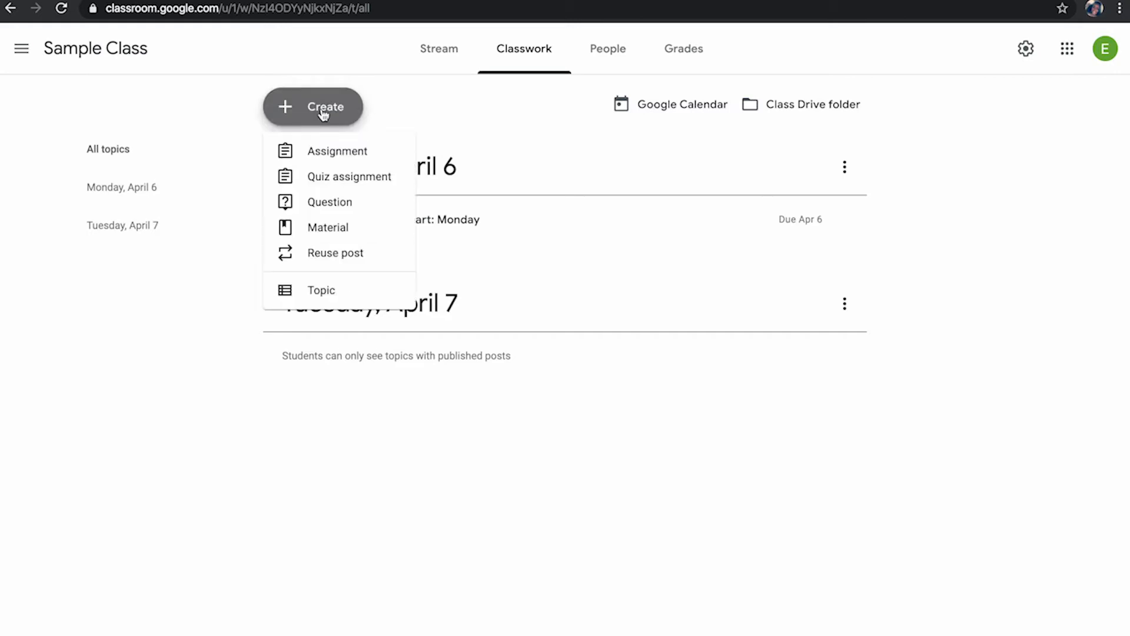
pyautogui.click(337, 150)
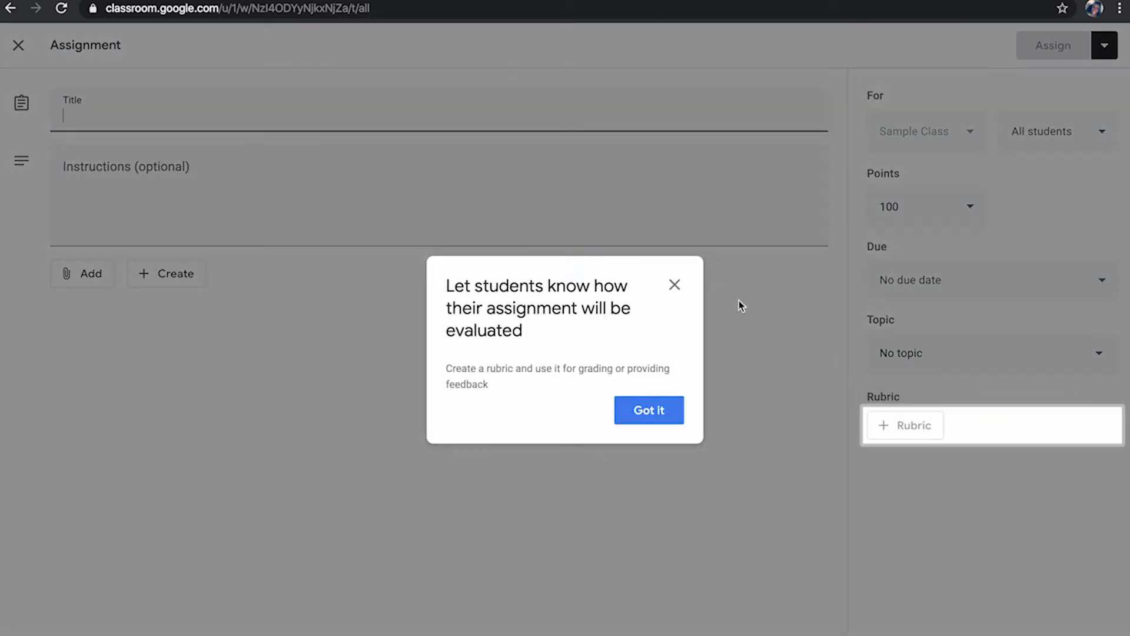
pyautogui.click(676, 287)
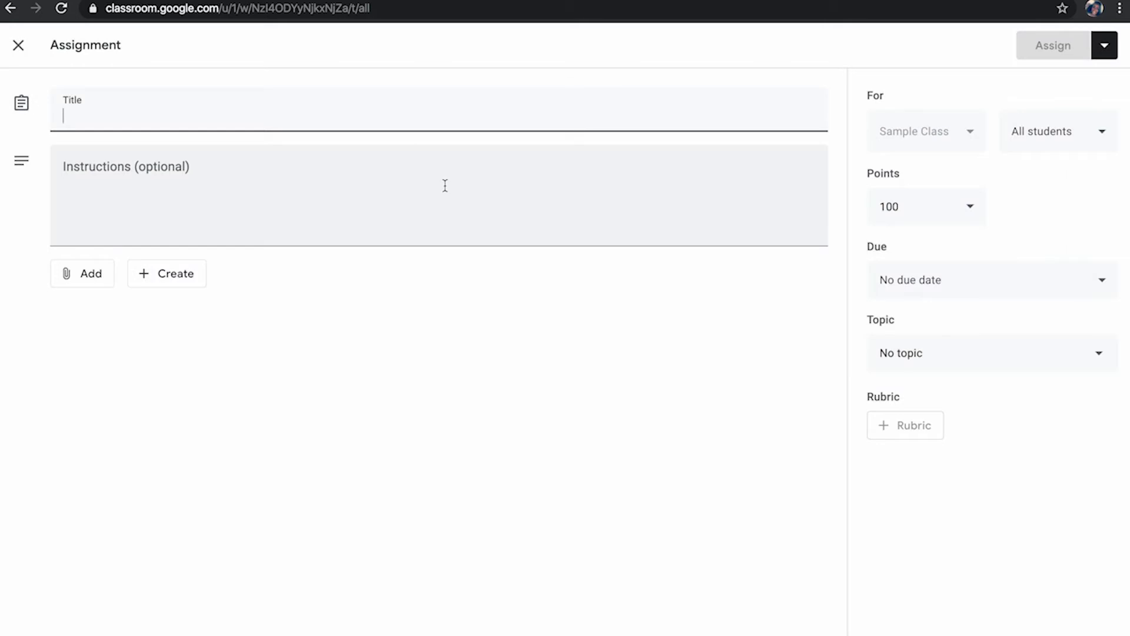
pyautogui.write('INfl')
pyautogui.press('BackSpace')
pyautogui.press('BackSpace')
pyautogui.press('BackSpace')
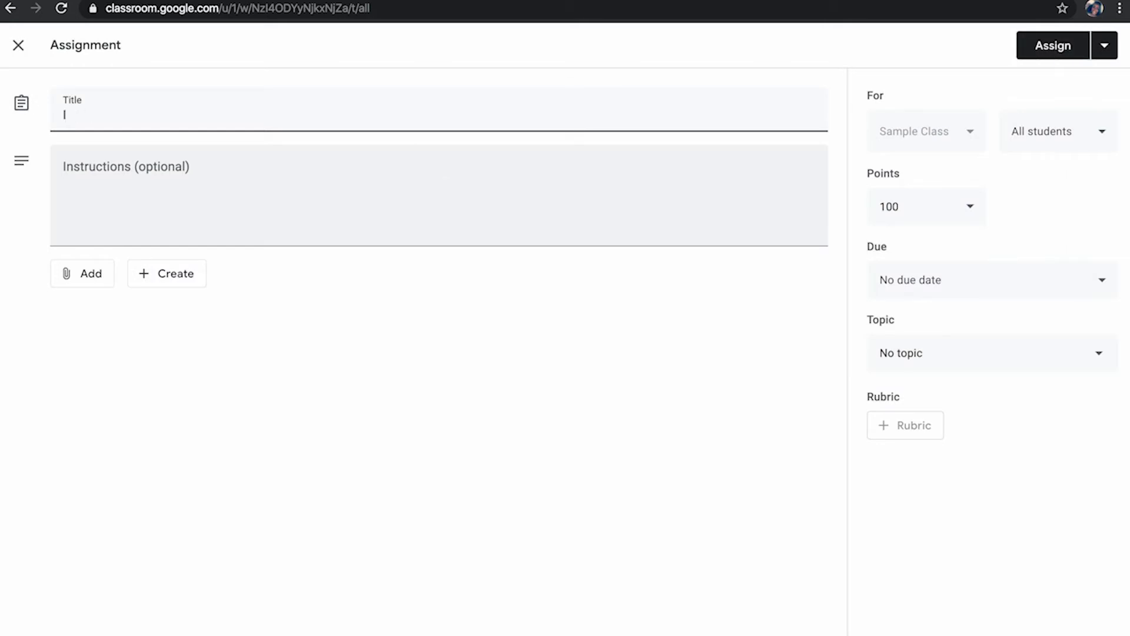
pyautogui.write('nflectio')
pyautogui.write('nal End')
pyautogui.write('ing')
pyautogui.write('s Prac')
pyautogui.press('BackSpace')
pyautogui.press('BackSpace')
pyautogui.press('BackSpace')
pyautogui.write('pa')
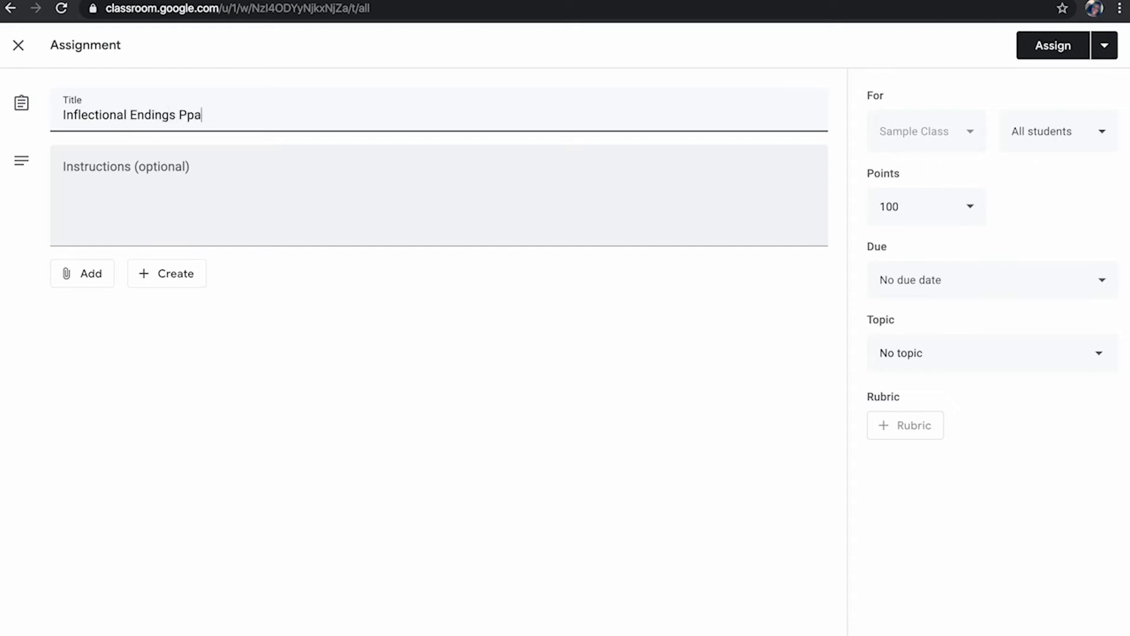
pyautogui.press('BackSpace')
pyautogui.press('BackSpace')
pyautogui.write('ractice')
# Enter the assignment instructions "Watch the video." and "Complete the activity." on separate lines.
pyautogui.click(323, 201)
pyautogui.write('Watch the v')
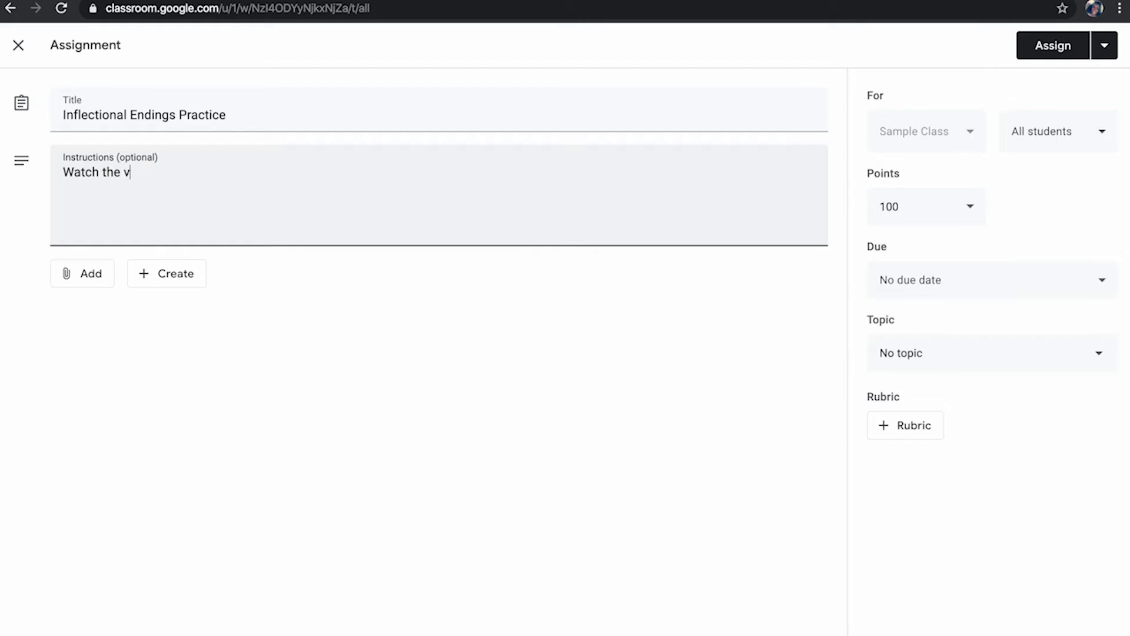
pyautogui.write('ideo.')
pyautogui.press('Return')
pyautogui.write('co')
pyautogui.press('BackSpace')
pyautogui.press('BackSpace')
pyautogui.write('Complete the activity.')
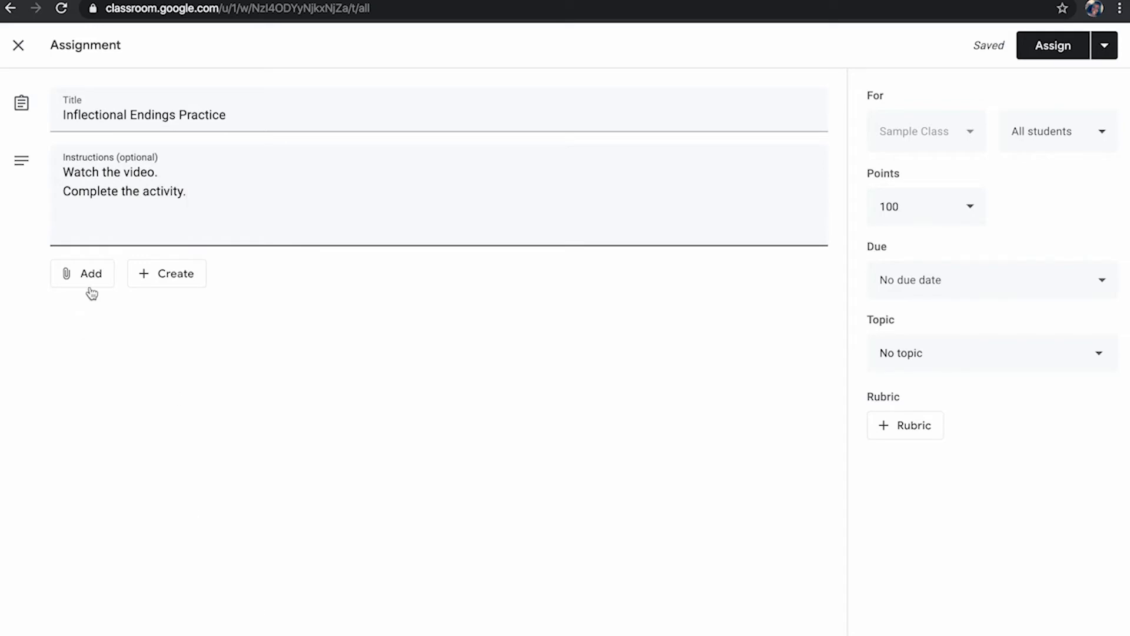
# Attach the form "Inflectional Endings: Sound of 'ed'" from Google Drive to the assignment.
pyautogui.click(89, 281)
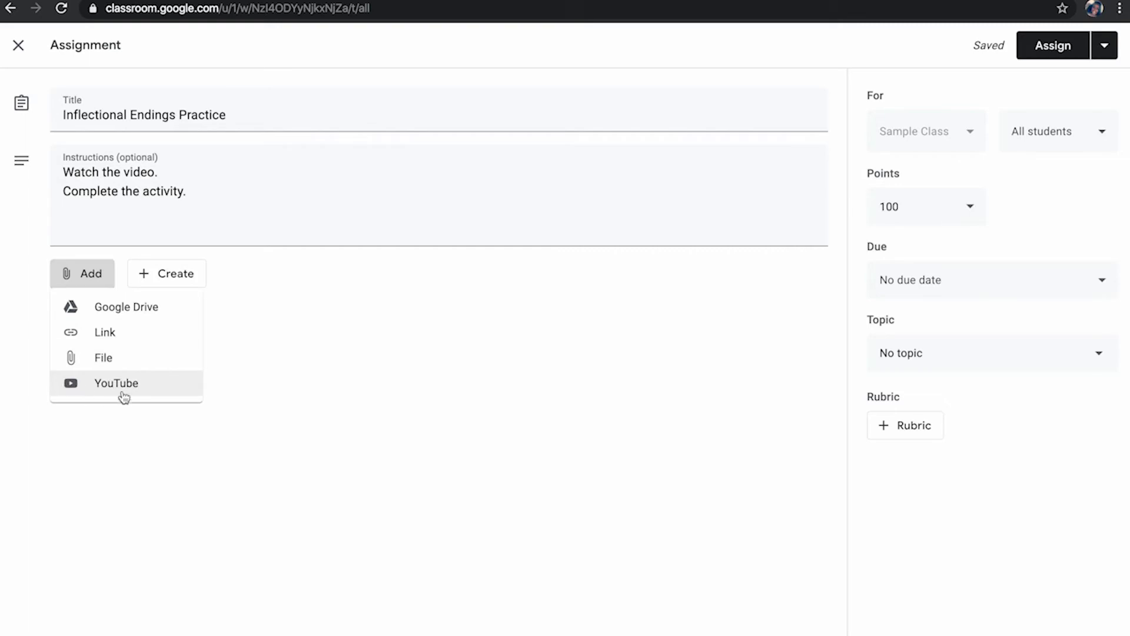
pyautogui.click(113, 312)
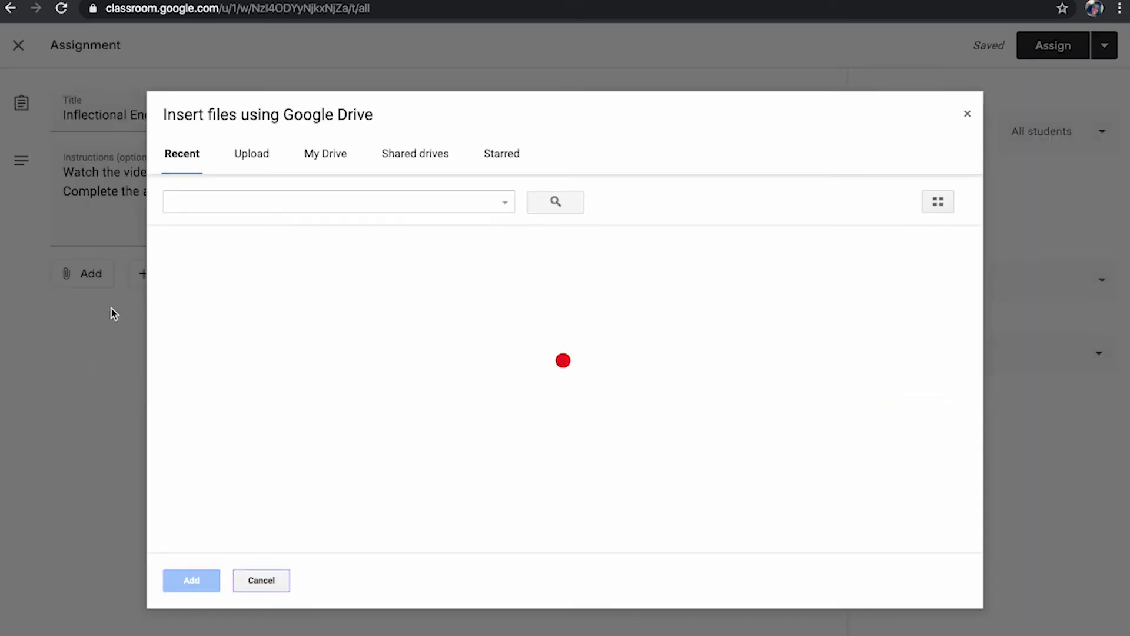
pyautogui.scroll(-4, 303, 474)
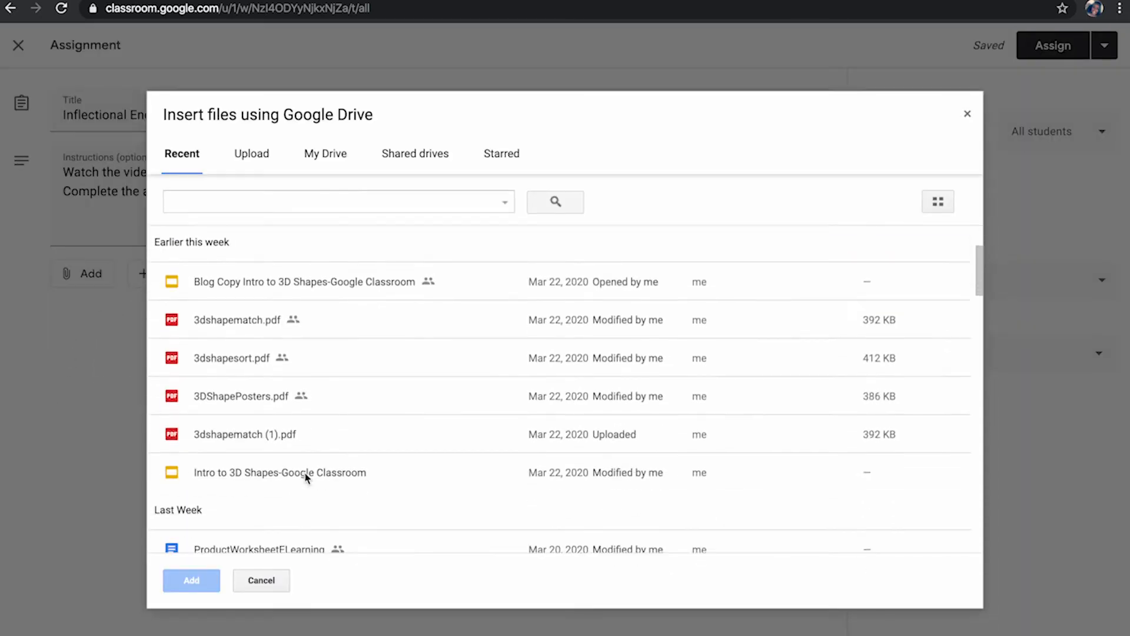
pyautogui.scroll(-2, 305, 478)
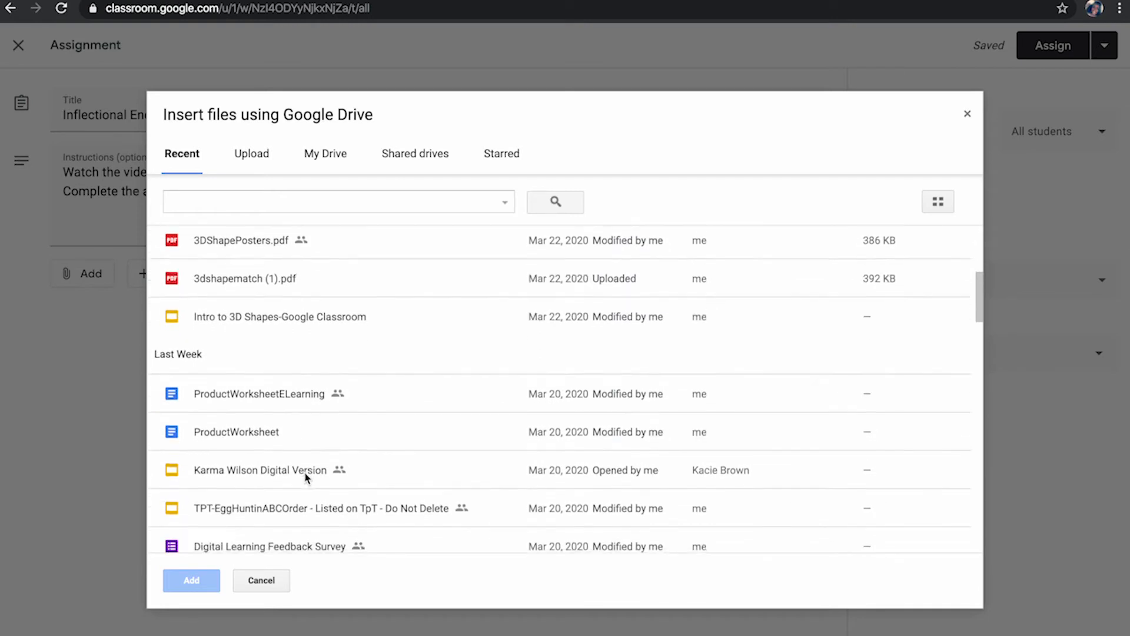
pyautogui.scroll(-3, 306, 478)
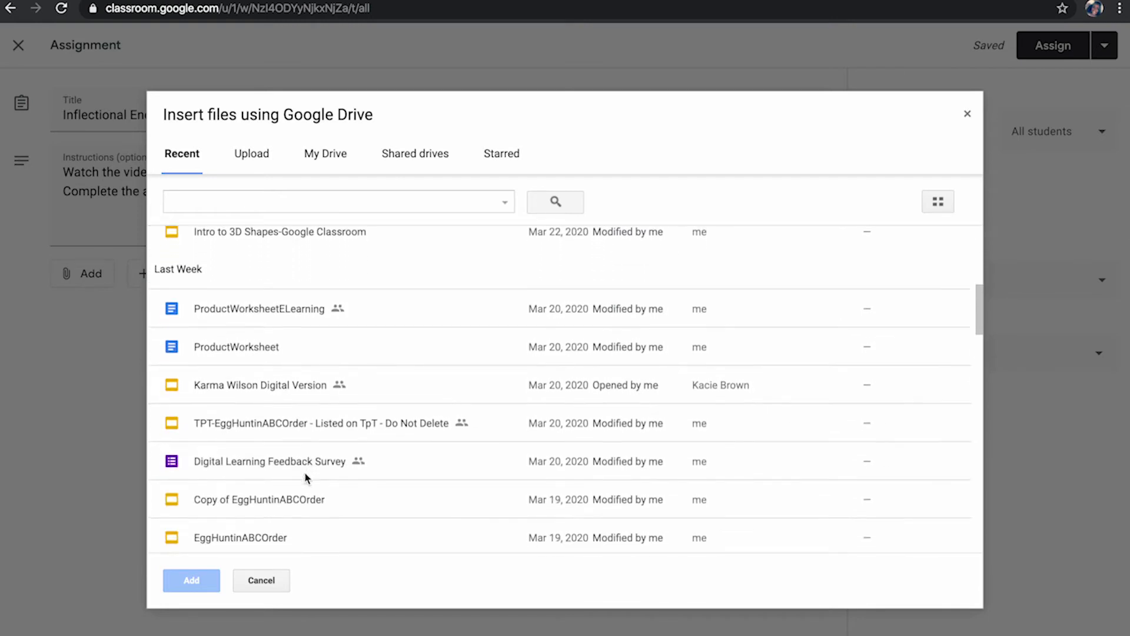
pyautogui.scroll(-3, 305, 478)
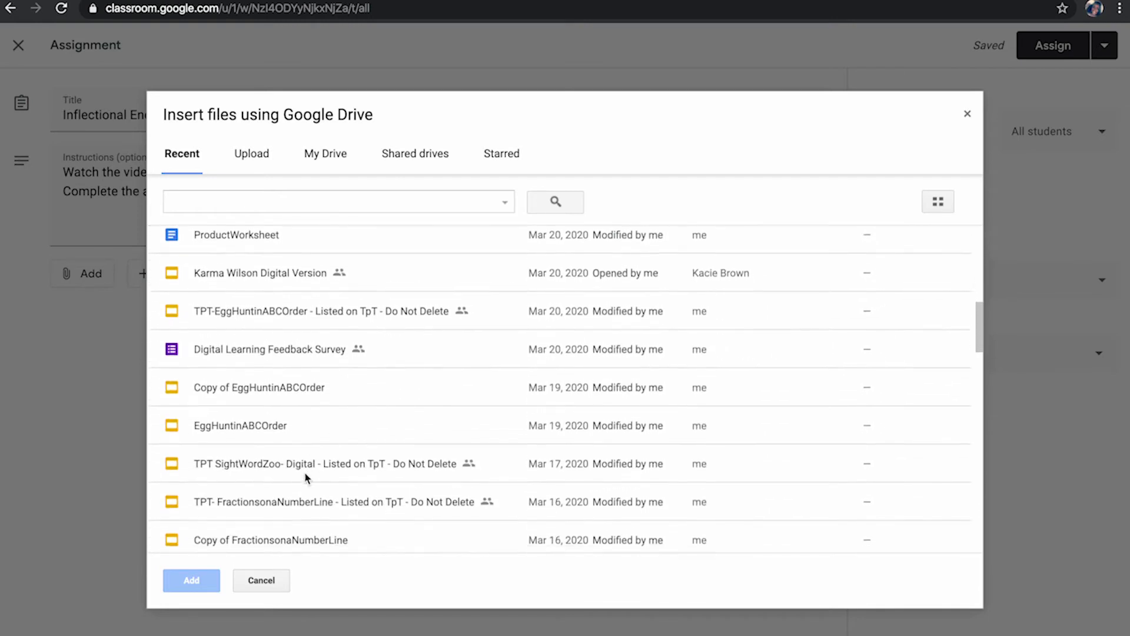
pyautogui.scroll(-3, 306, 478)
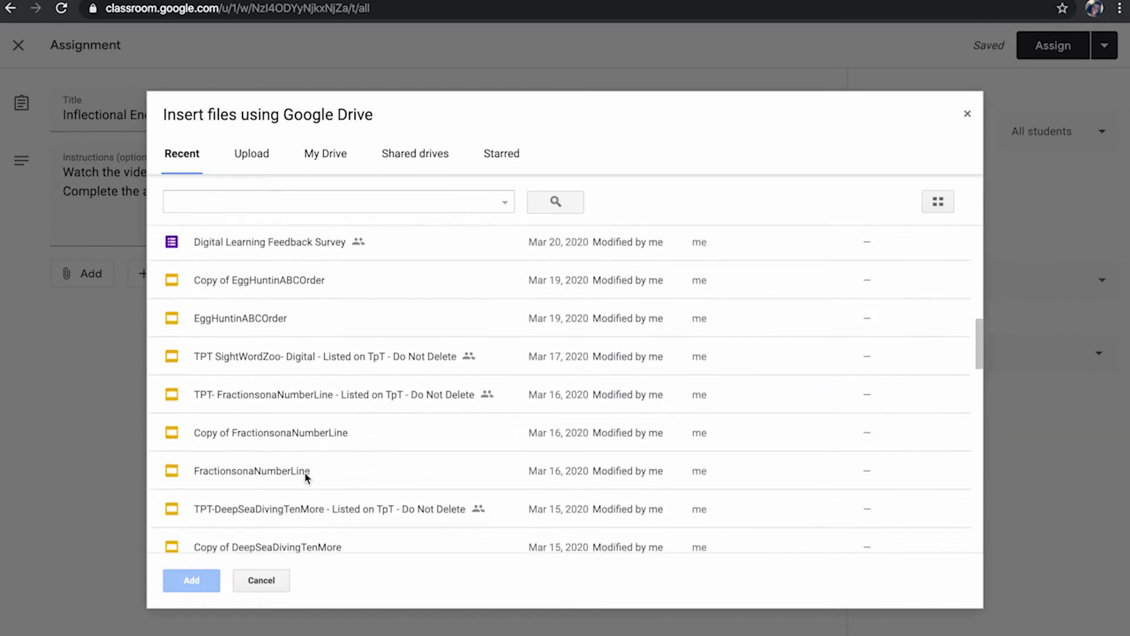
pyautogui.scroll(-7, 306, 478)
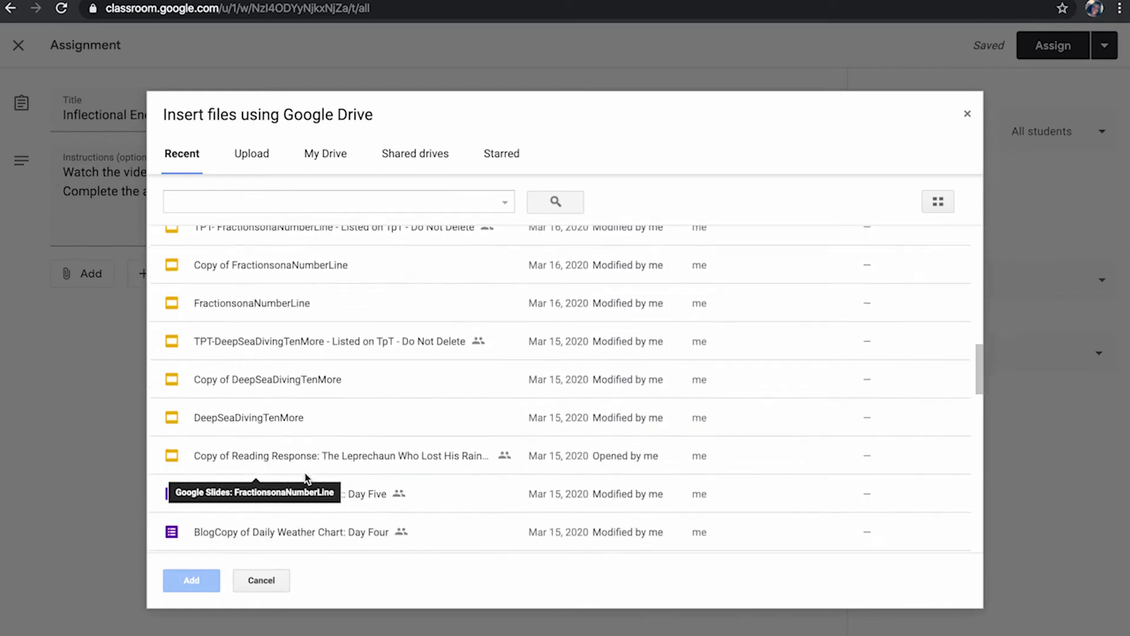
pyautogui.scroll(-7, 305, 478)
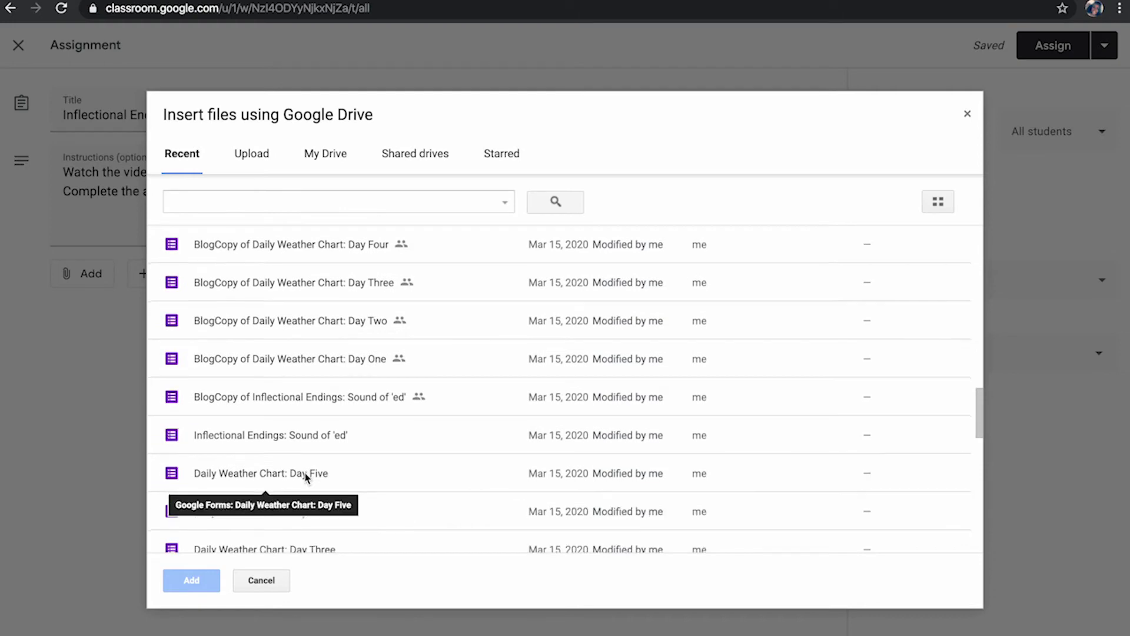
pyautogui.scroll(-1, 363, 412)
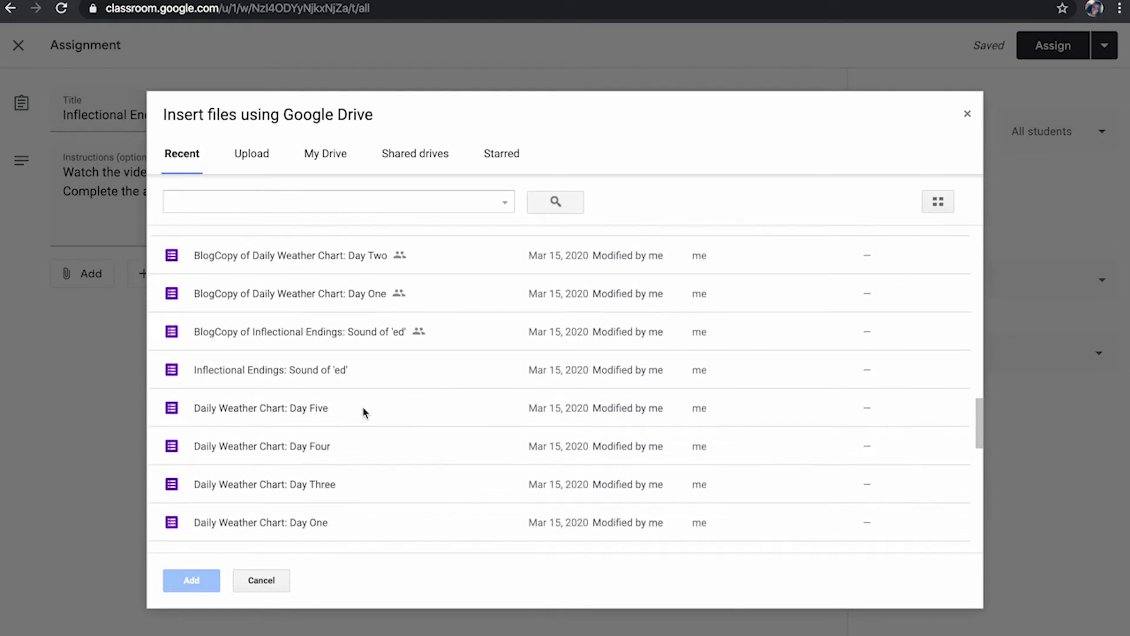
pyautogui.click(335, 373)
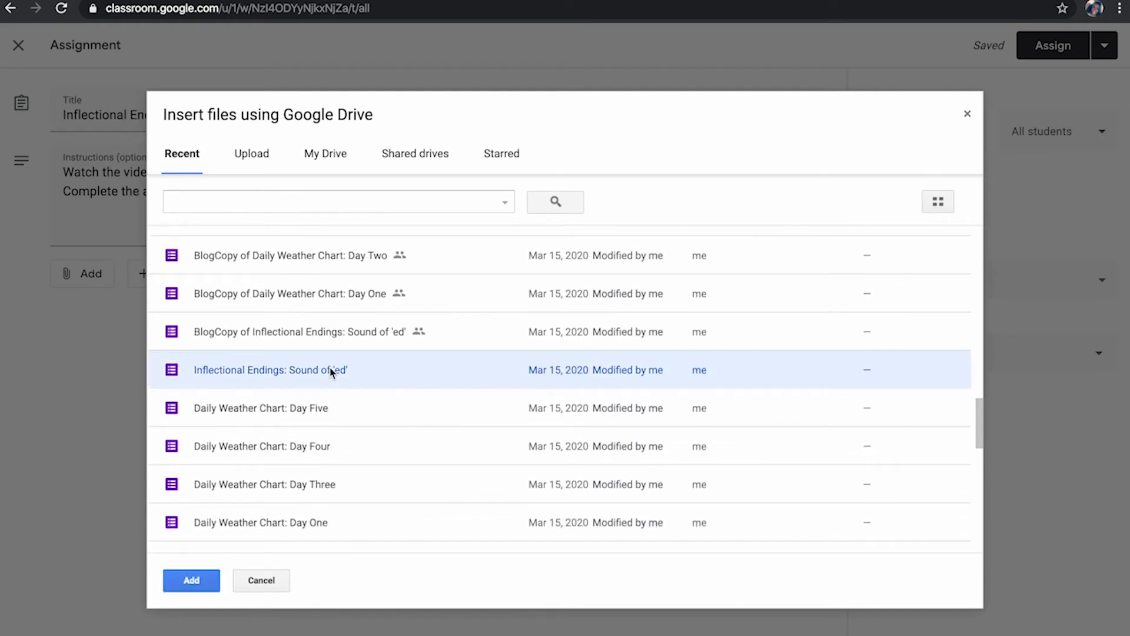
pyautogui.click(192, 581)
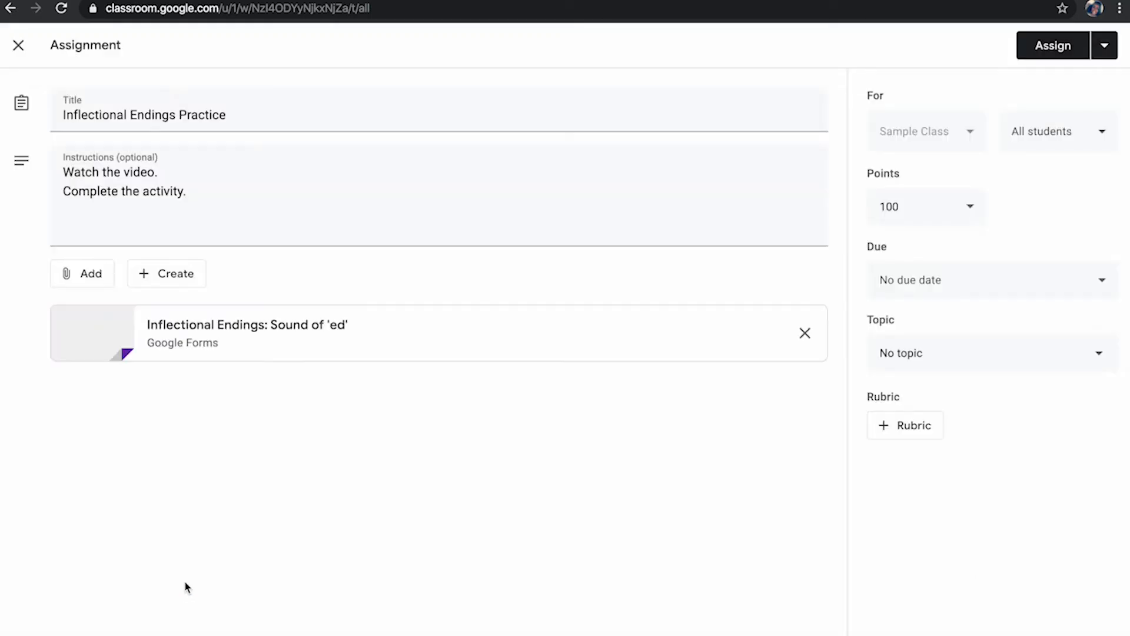
# Search YouTube for "sounds of ed" and attach the video "Episode 18: The Suffix ED Makes 3 Sounds" to the assignment.
pyautogui.click(87, 275)
pyautogui.click(120, 385)
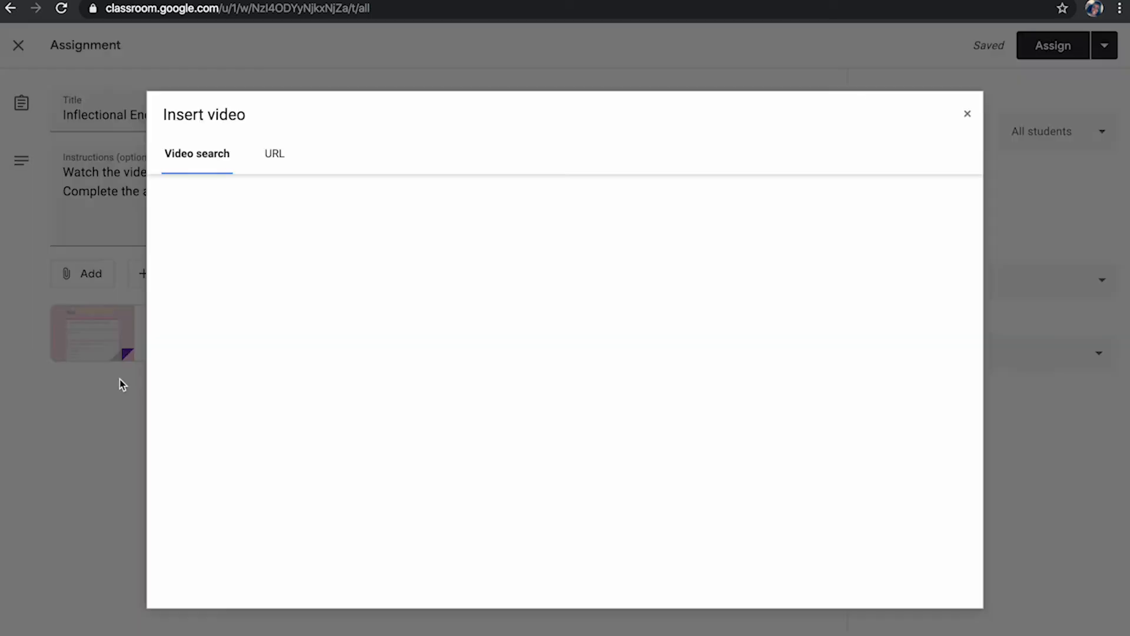
pyautogui.click(295, 203)
pyautogui.write('so')
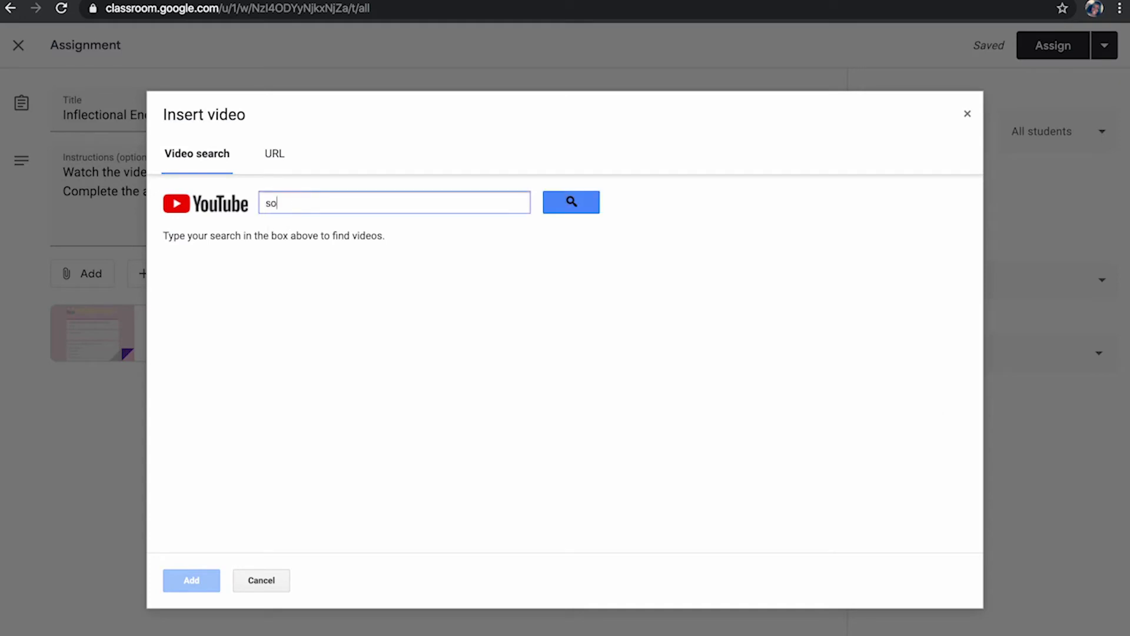
pyautogui.write('unds of ed')
pyautogui.press('Return')
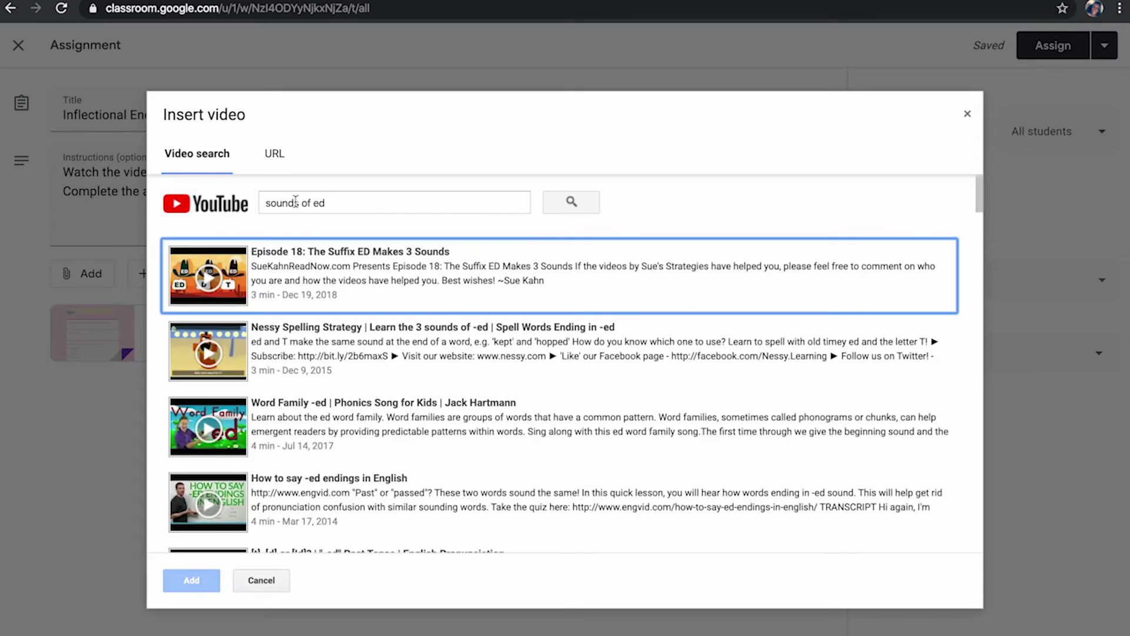
pyautogui.click(334, 278)
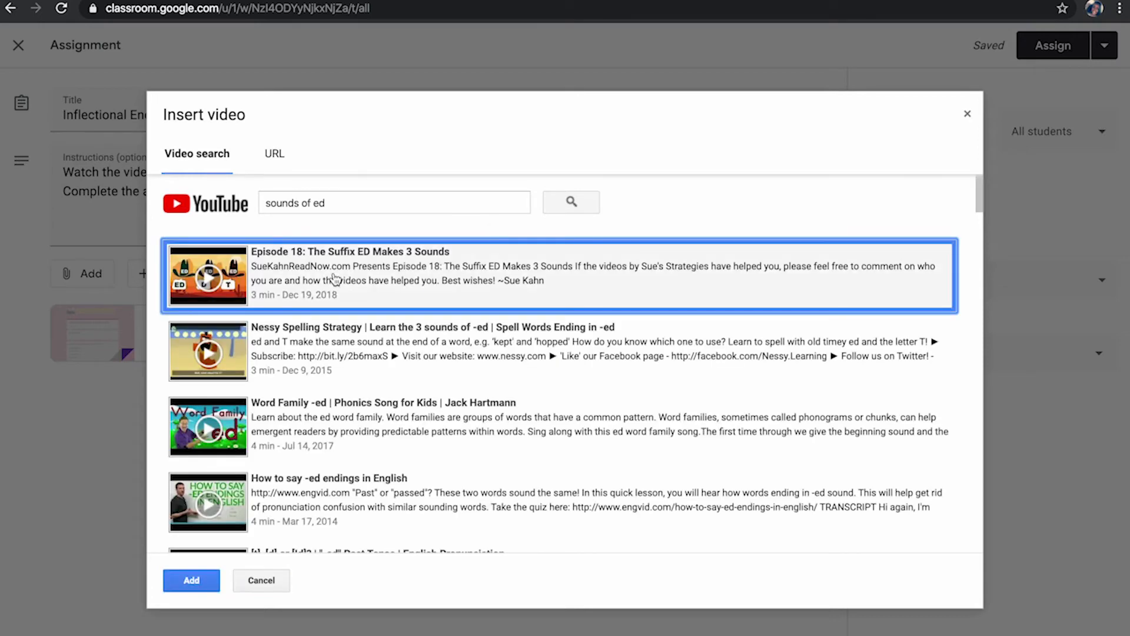
pyautogui.click(187, 578)
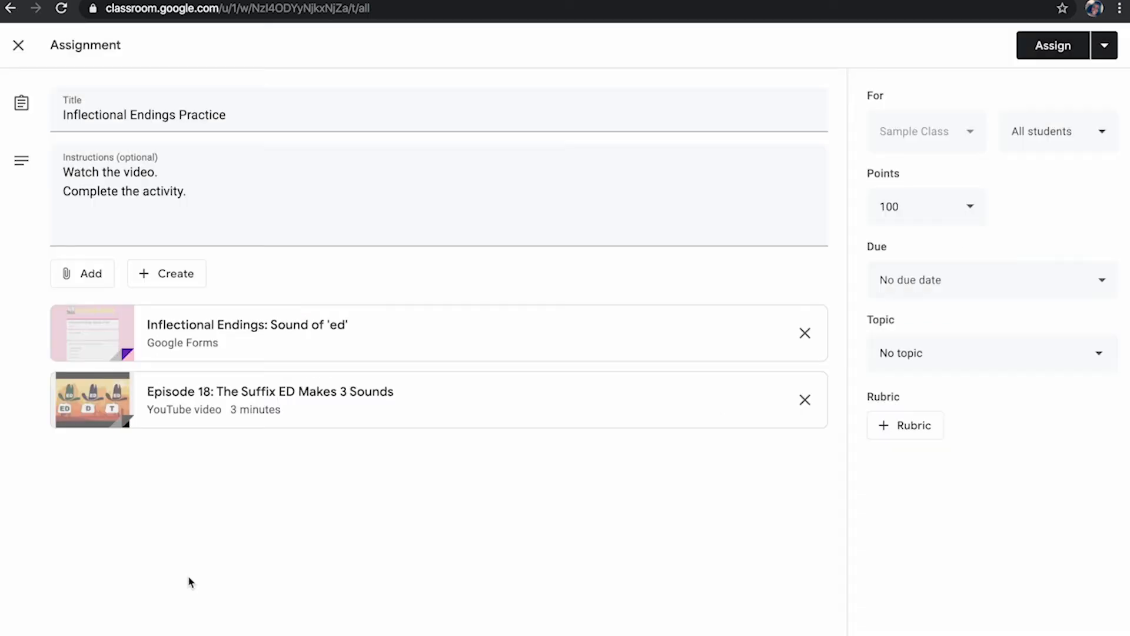
# Replace the attached form with "BlogCopy of Inflectional Endings: Sound of 'ed'" from Google Drive, placed after the video.
pyautogui.moveTo(441, 392); pyautogui.dragTo(434, 331)
pyautogui.click(805, 334)
pyautogui.click(66, 275)
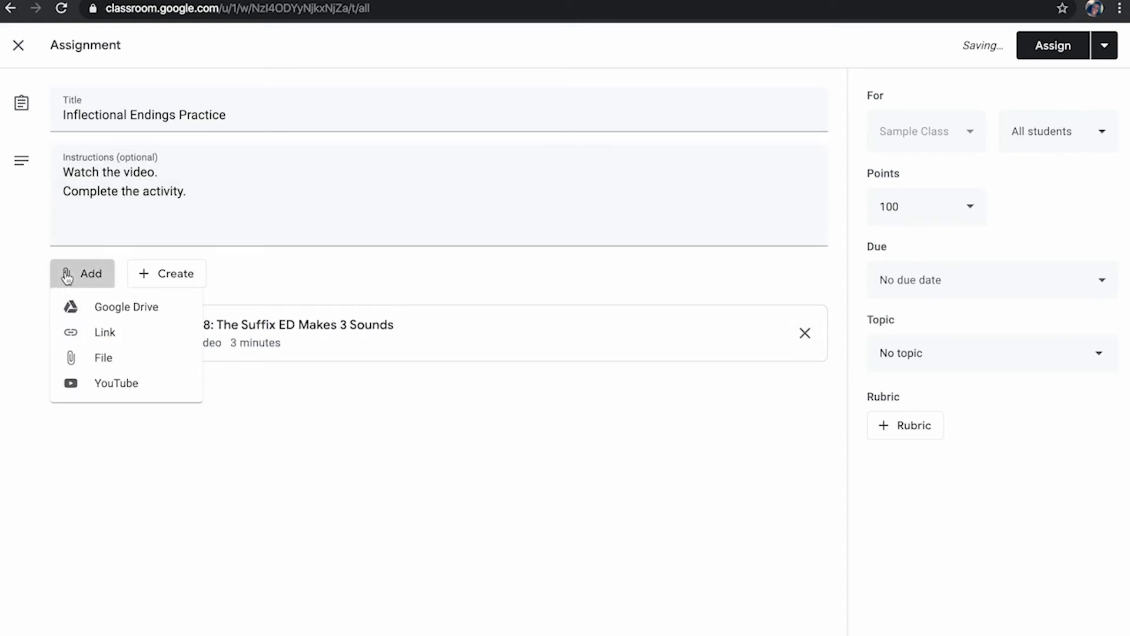
pyautogui.click(101, 307)
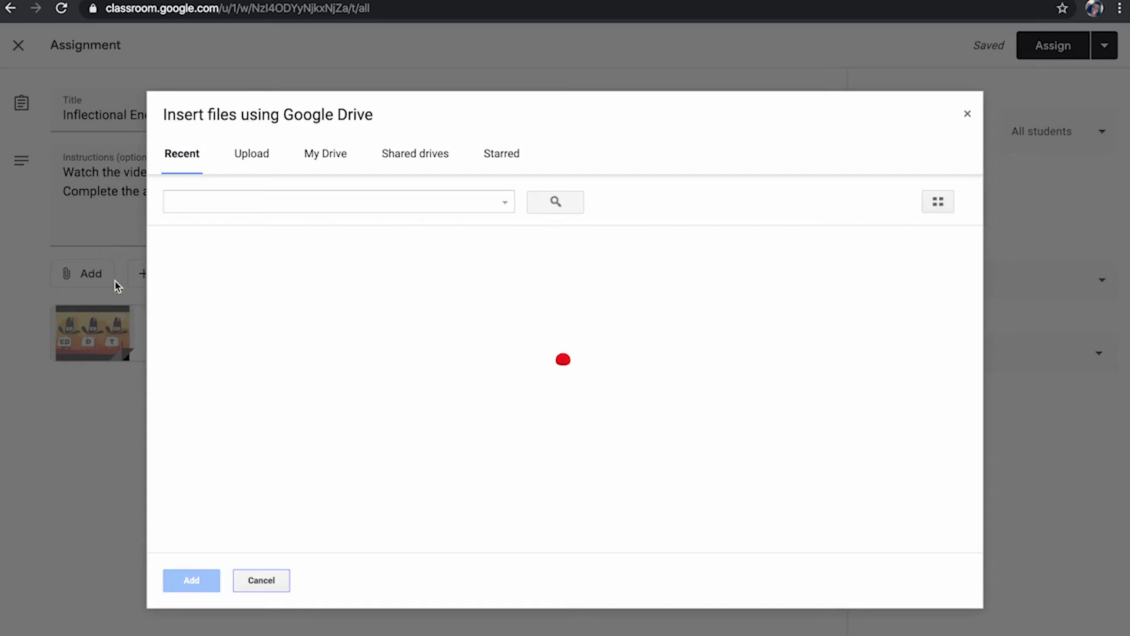
pyautogui.scroll(-5, 291, 447)
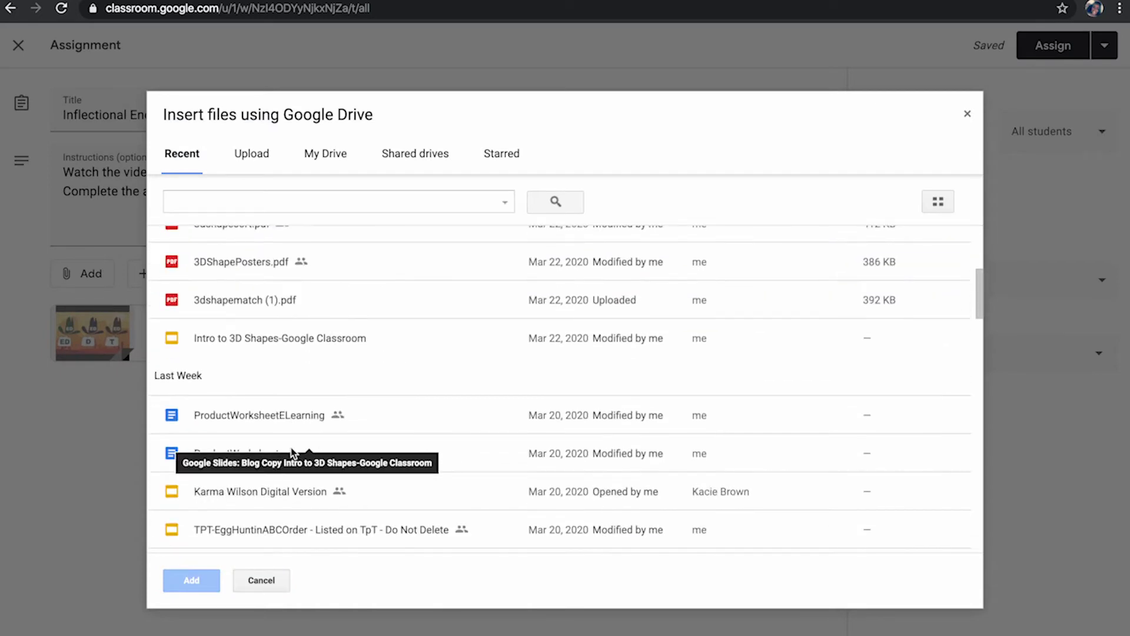
pyautogui.scroll(-3, 291, 448)
pyautogui.scroll(-4, 291, 446)
pyautogui.scroll(-3, 291, 434)
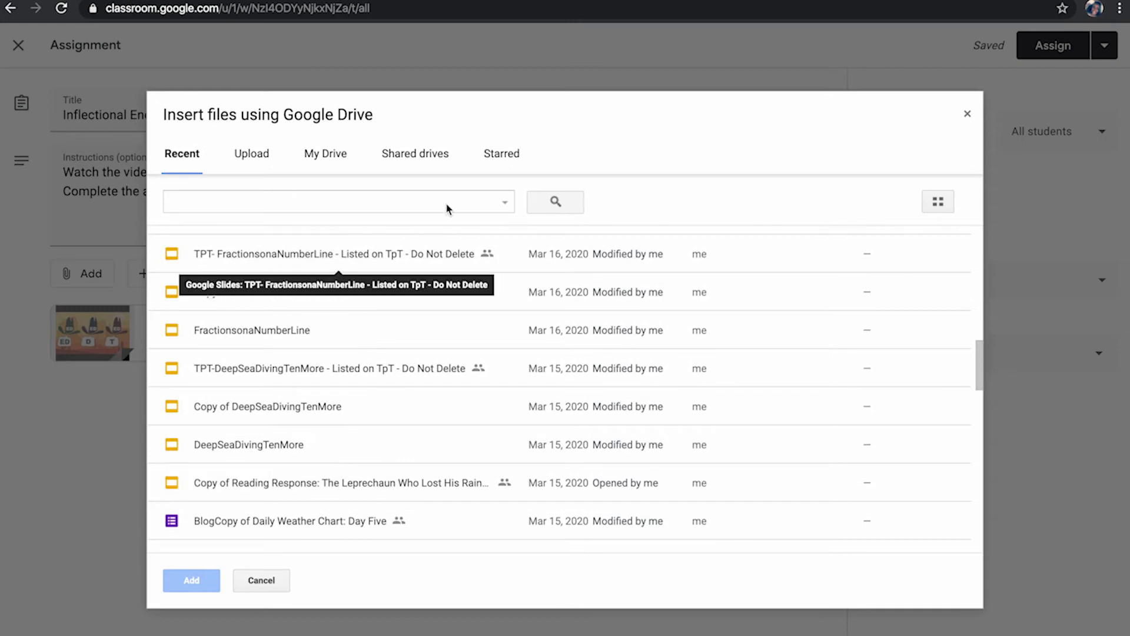
pyautogui.scroll(-10, 688, 408)
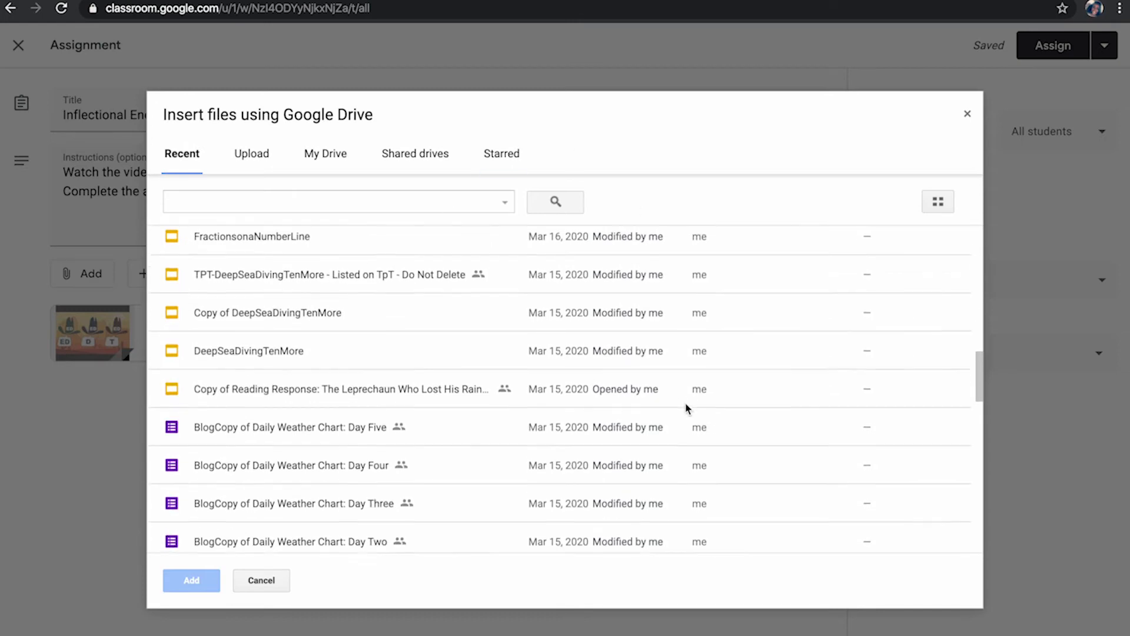
pyautogui.scroll(-3, 687, 408)
pyautogui.scroll(4, 688, 408)
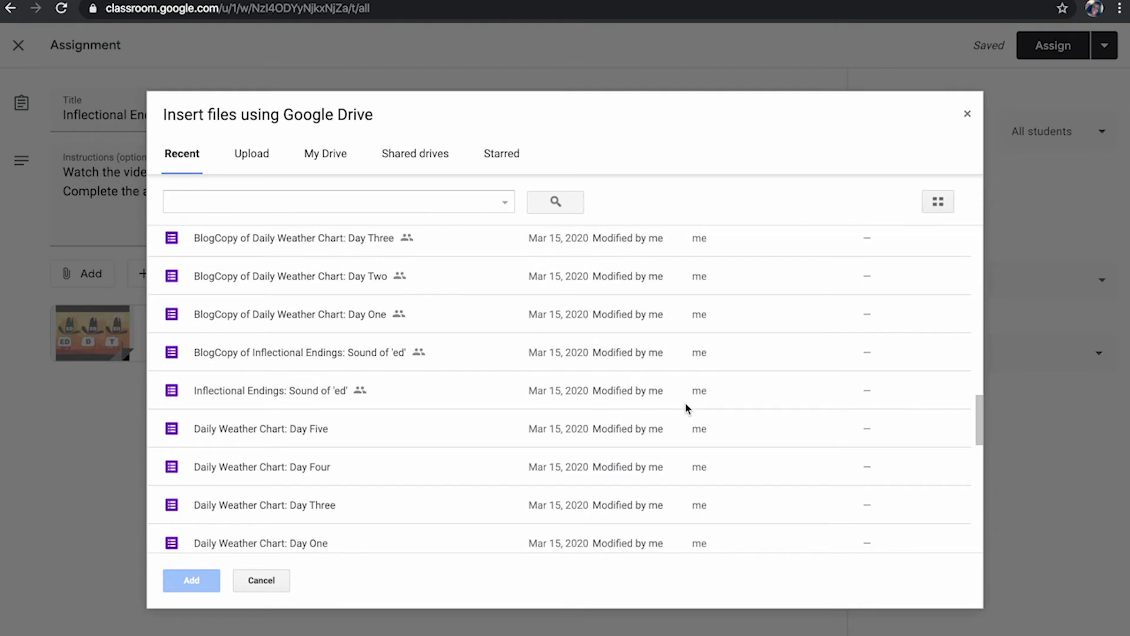
pyautogui.click(391, 353)
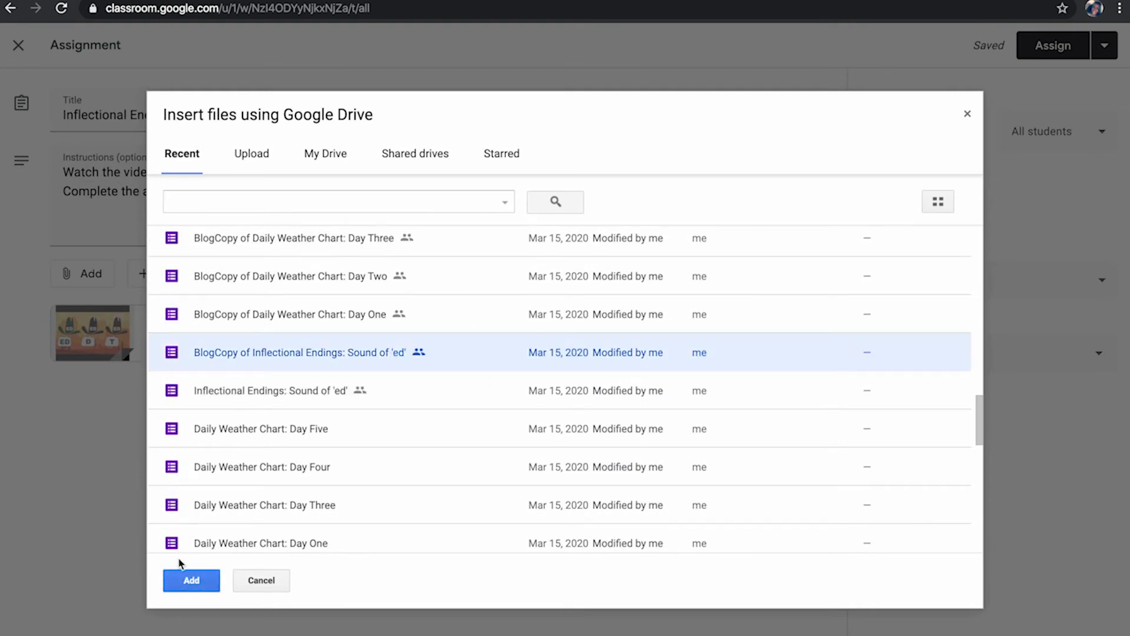
pyautogui.click(191, 581)
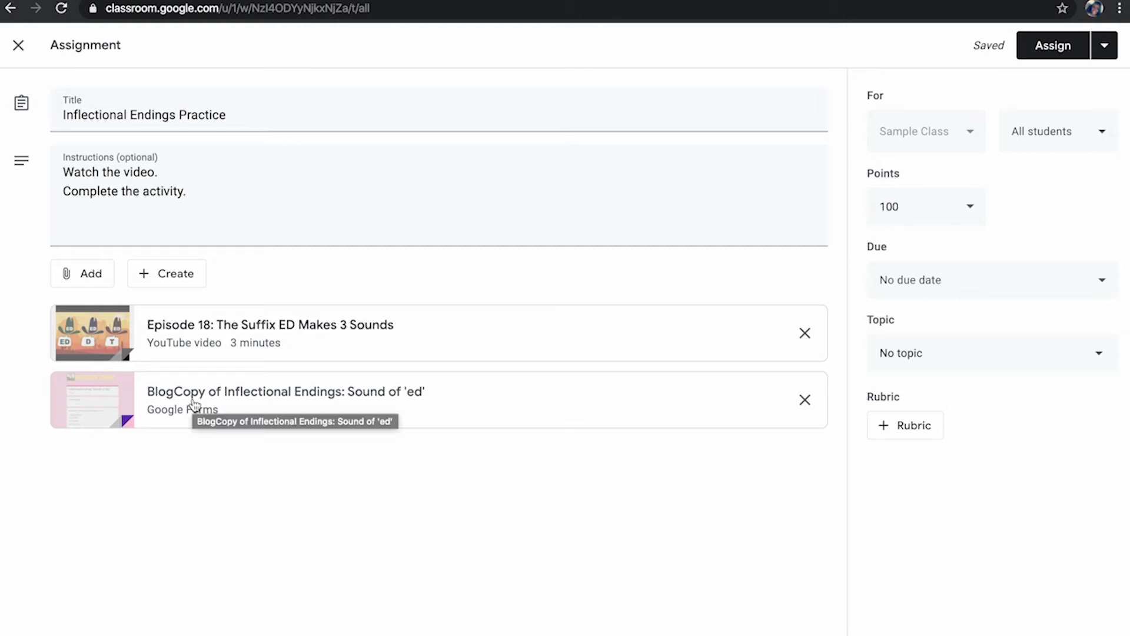
# Set the assignment's due date to April 11, 2020.
pyautogui.click(974, 286)
pyautogui.click(1022, 341)
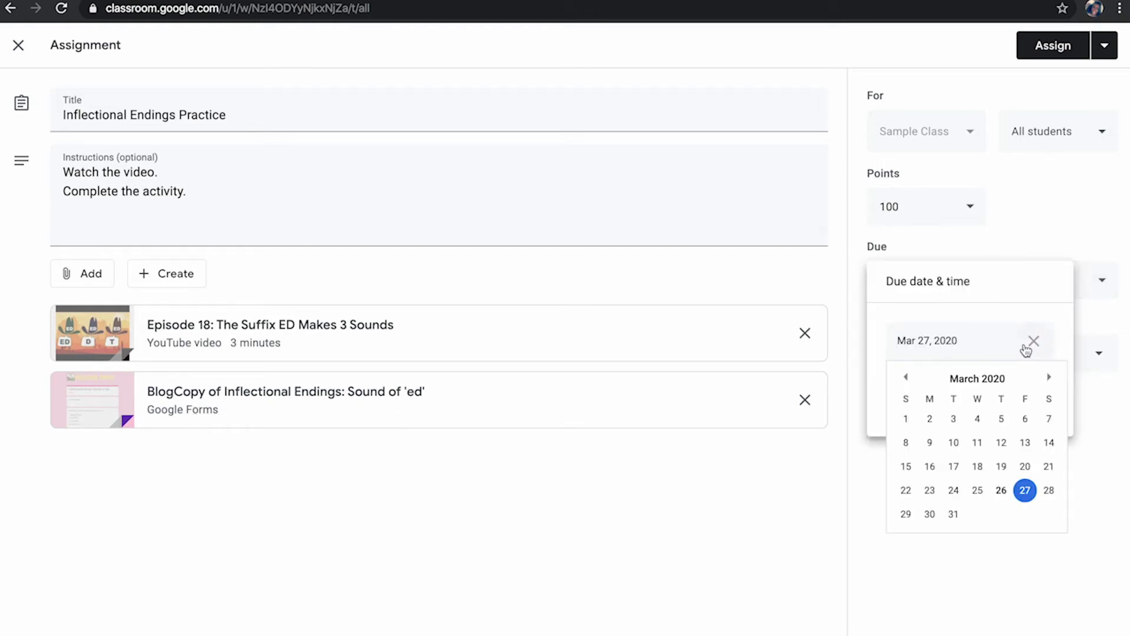
pyautogui.click(1049, 377)
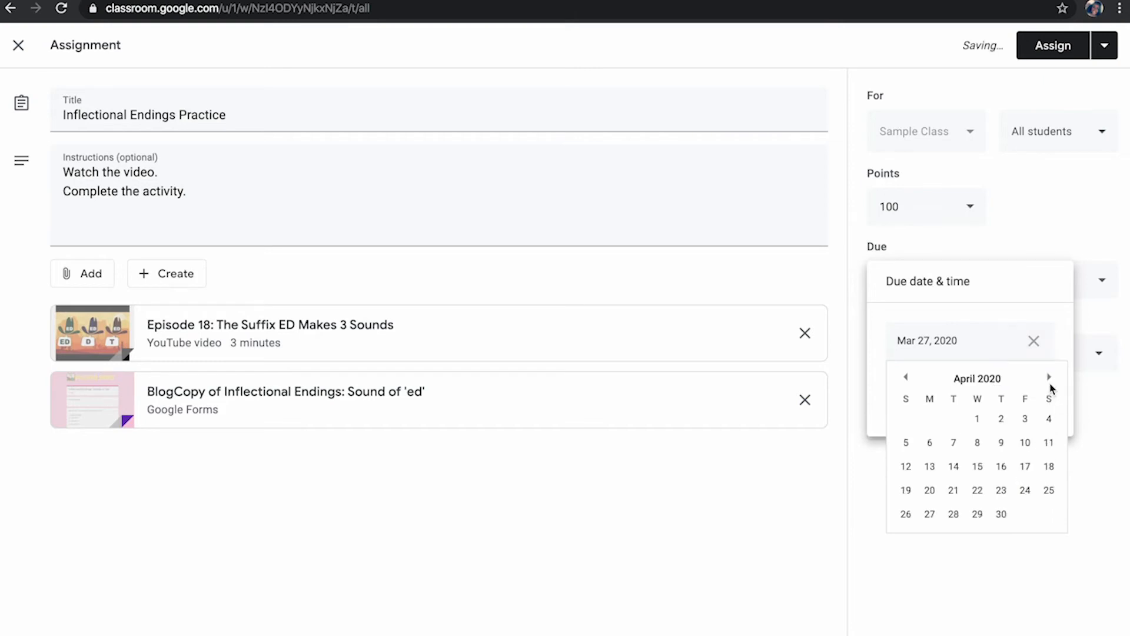
pyautogui.click(1050, 443)
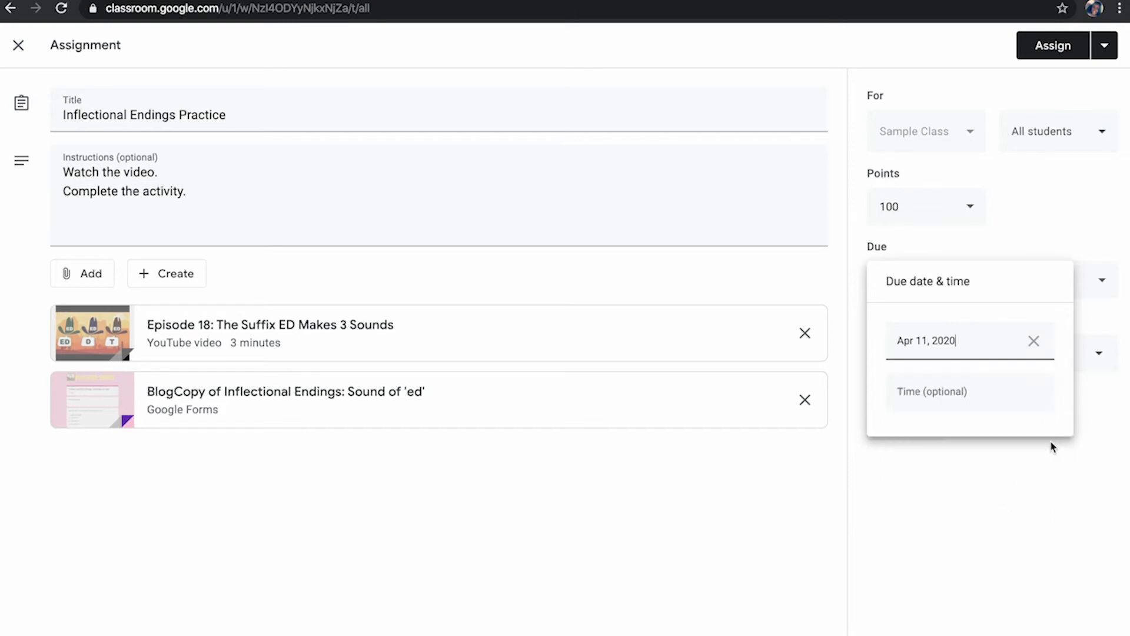
# File the Inflectional Endings Practice assignment under the topic Monday, April 6 and assign it to all students.
pyautogui.click(1045, 498)
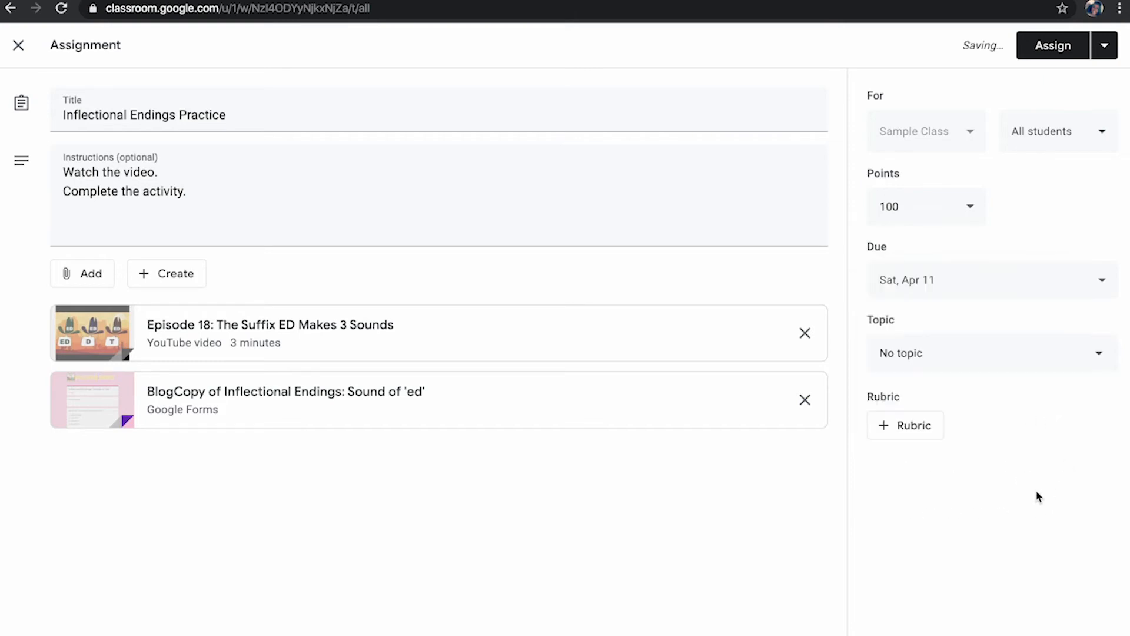
pyautogui.click(1064, 362)
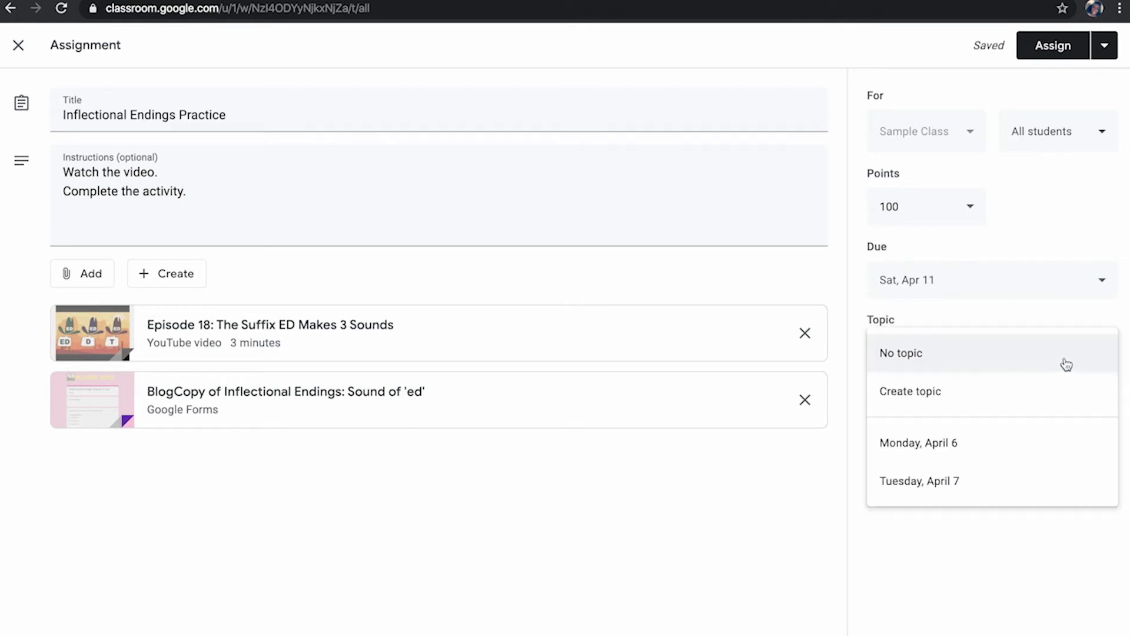
pyautogui.click(1019, 449)
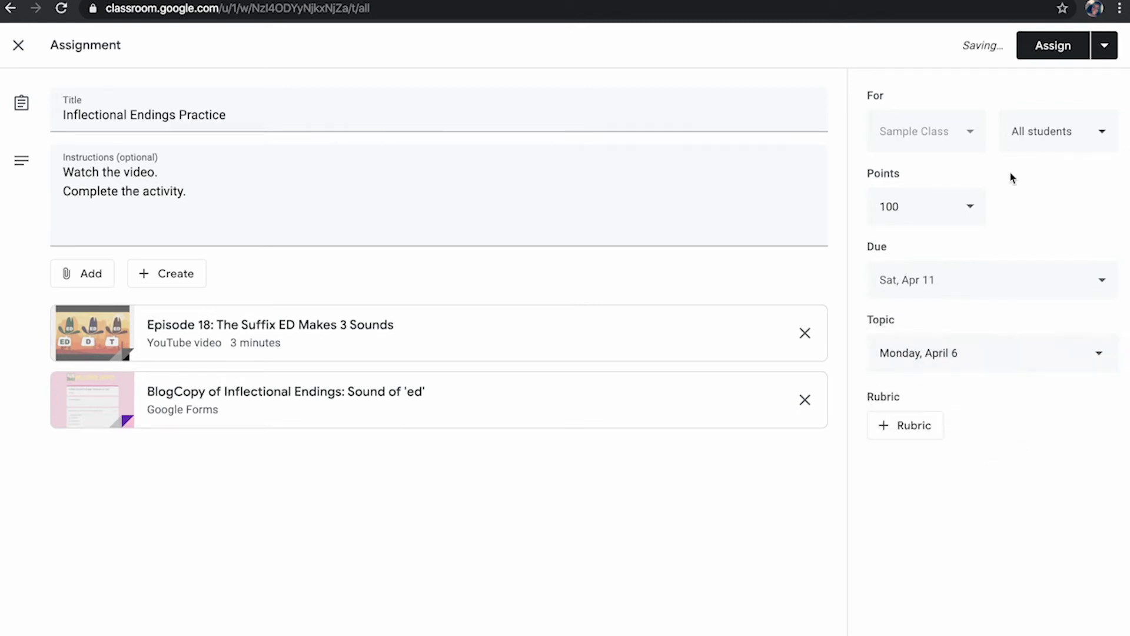
pyautogui.click(1045, 56)
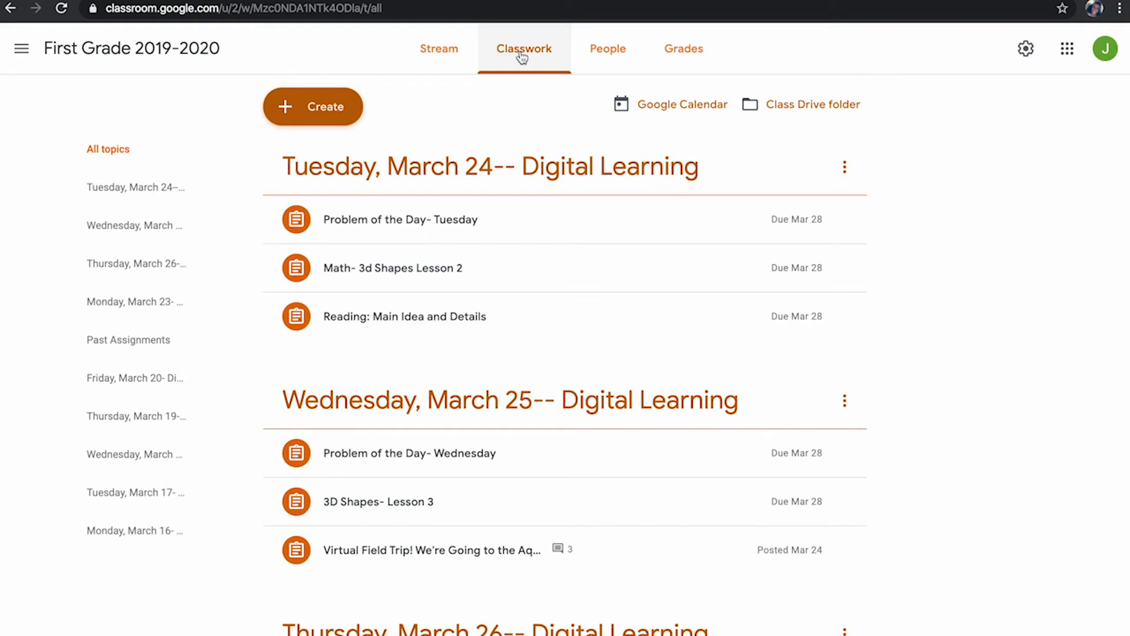
# Browse the First Grade 2019-2020 classwork and open the student work for Problem of the Day- Monday under Monday, March 23.
pyautogui.scroll(-14, 552, 254)
pyautogui.scroll(-3, 553, 260)
pyautogui.scroll(12, 553, 260)
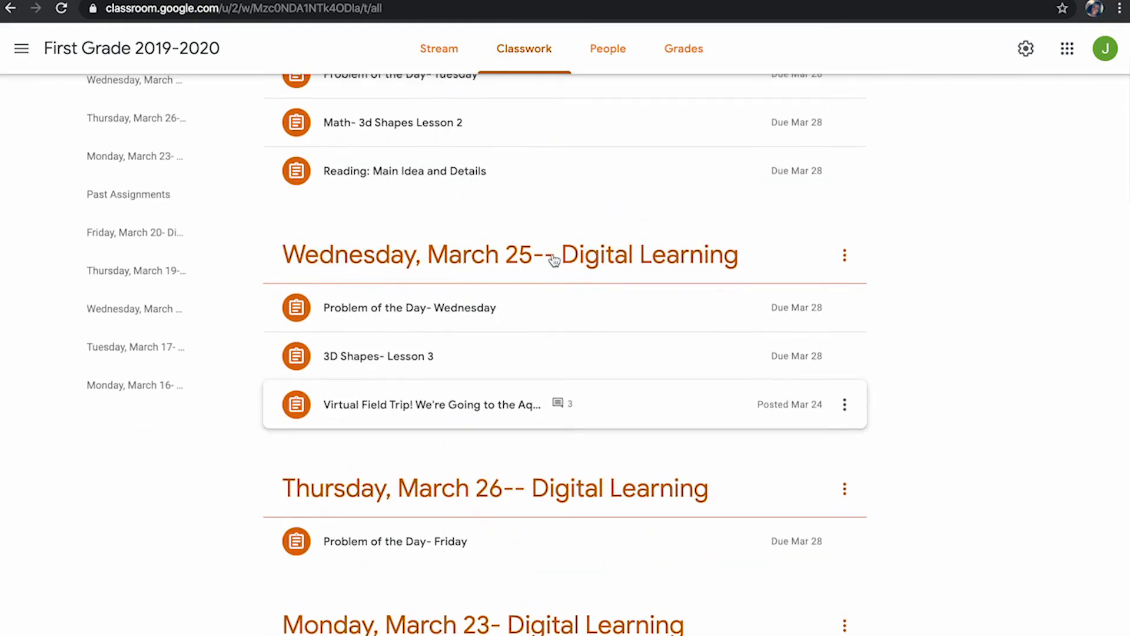
pyautogui.scroll(2, 554, 259)
pyautogui.scroll(2, 554, 260)
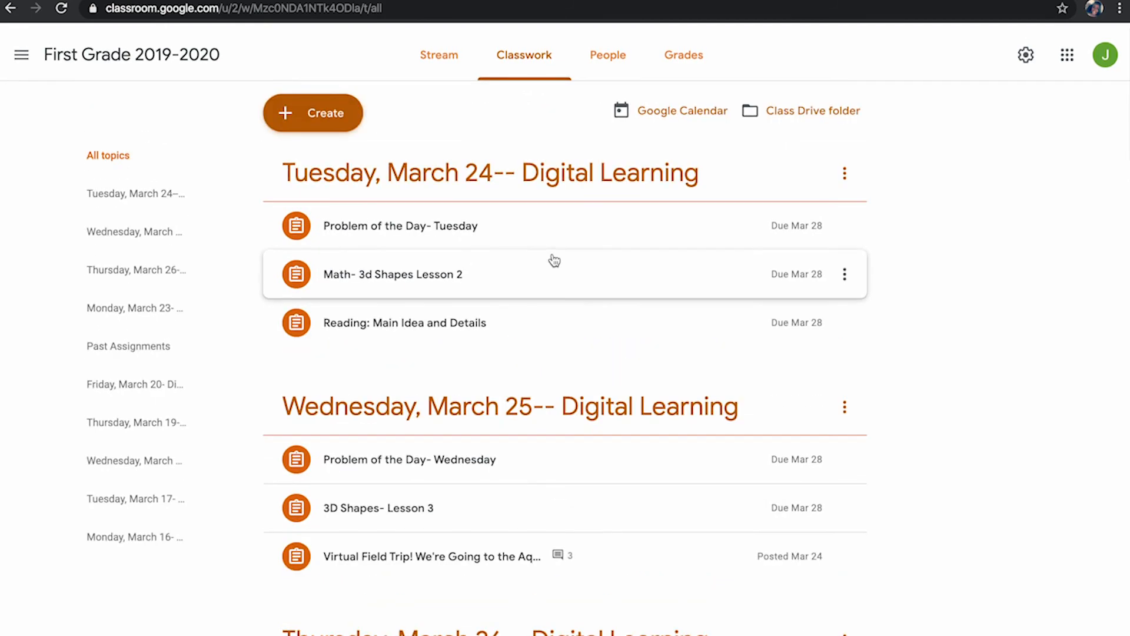
pyautogui.scroll(-9, 554, 259)
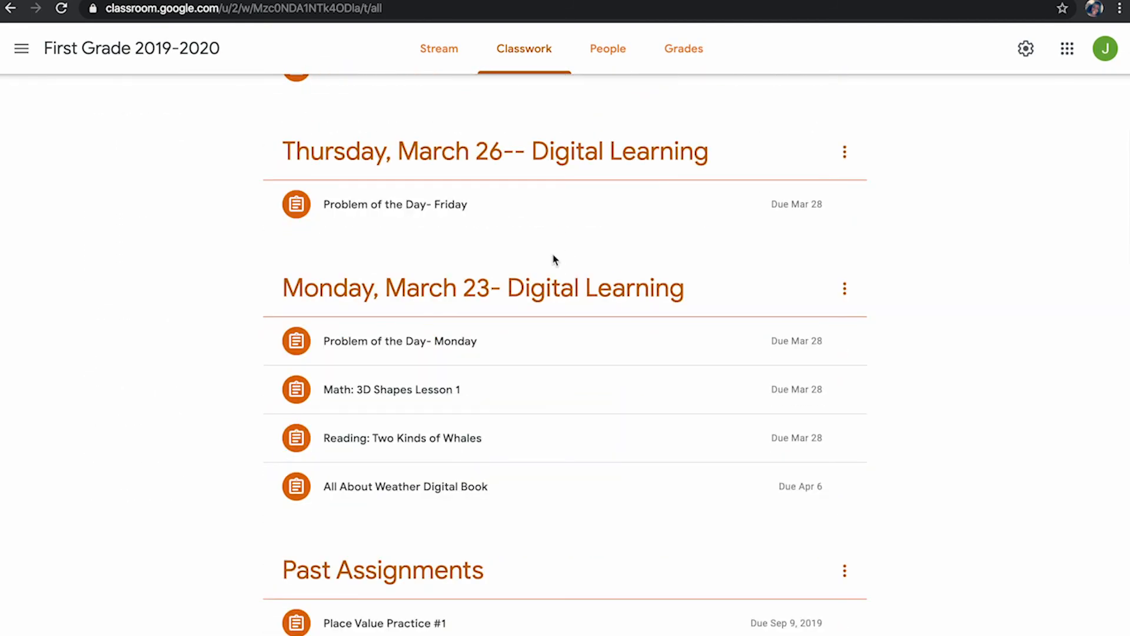
pyautogui.click(475, 343)
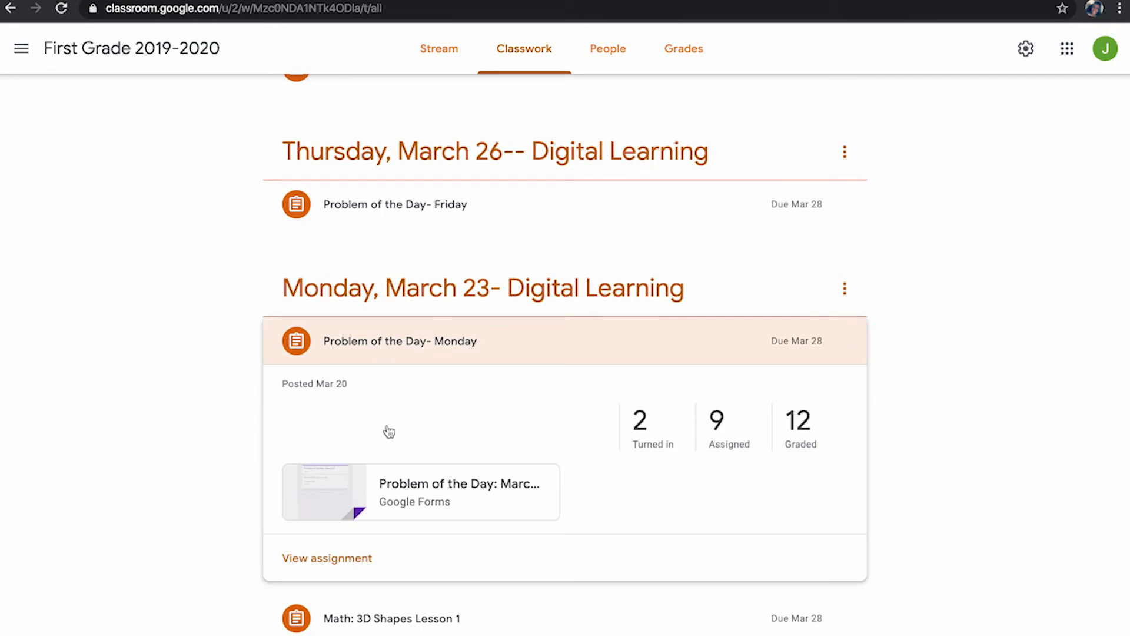
pyautogui.click(338, 559)
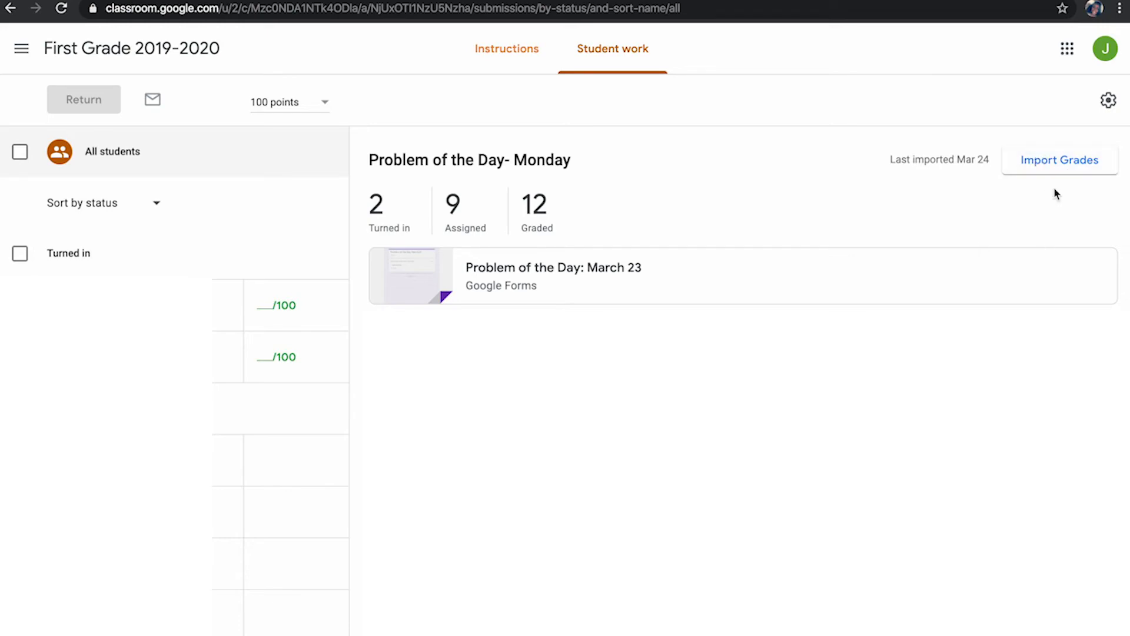
# Import the form grades for Problem of the Day- Monday and return the graded work to all students who turned it in.
pyautogui.click(1034, 167)
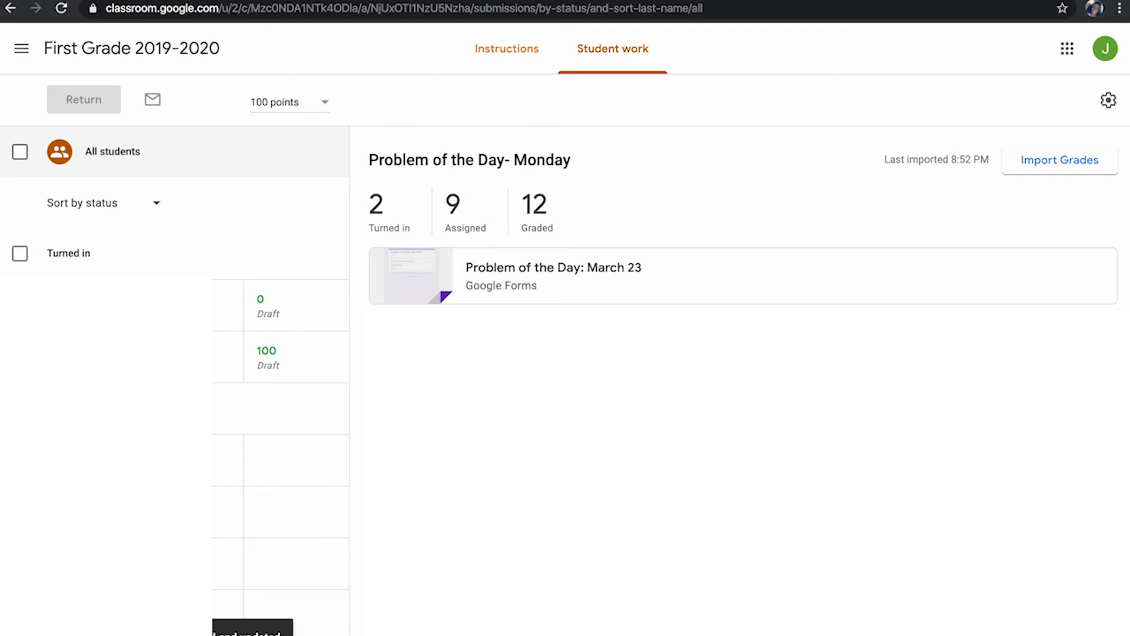
pyautogui.click(22, 254)
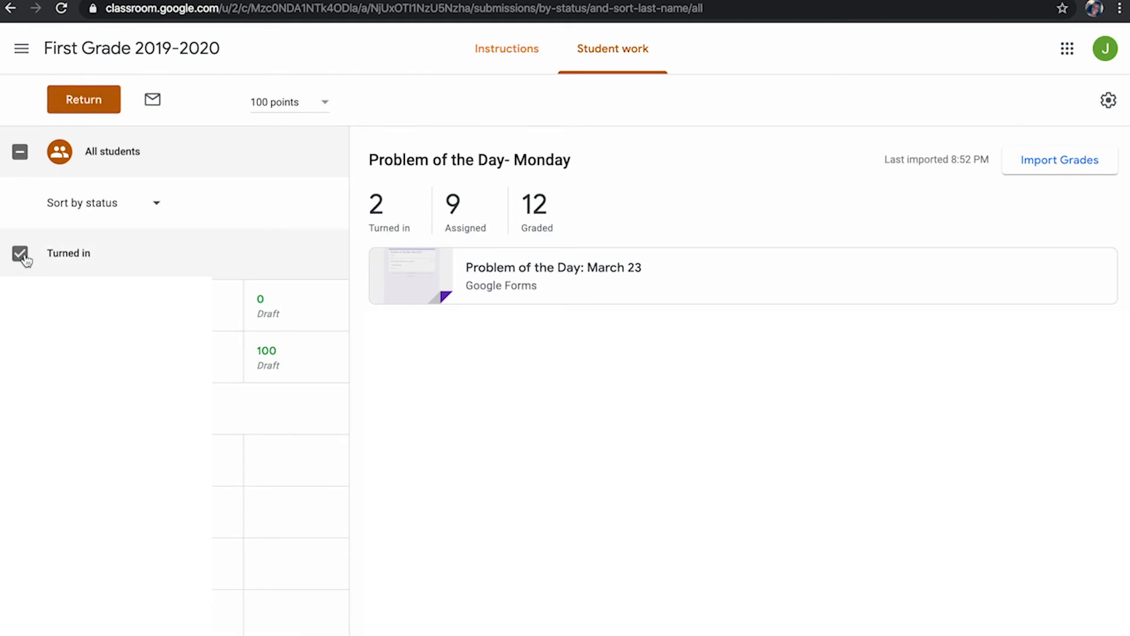
pyautogui.click(89, 101)
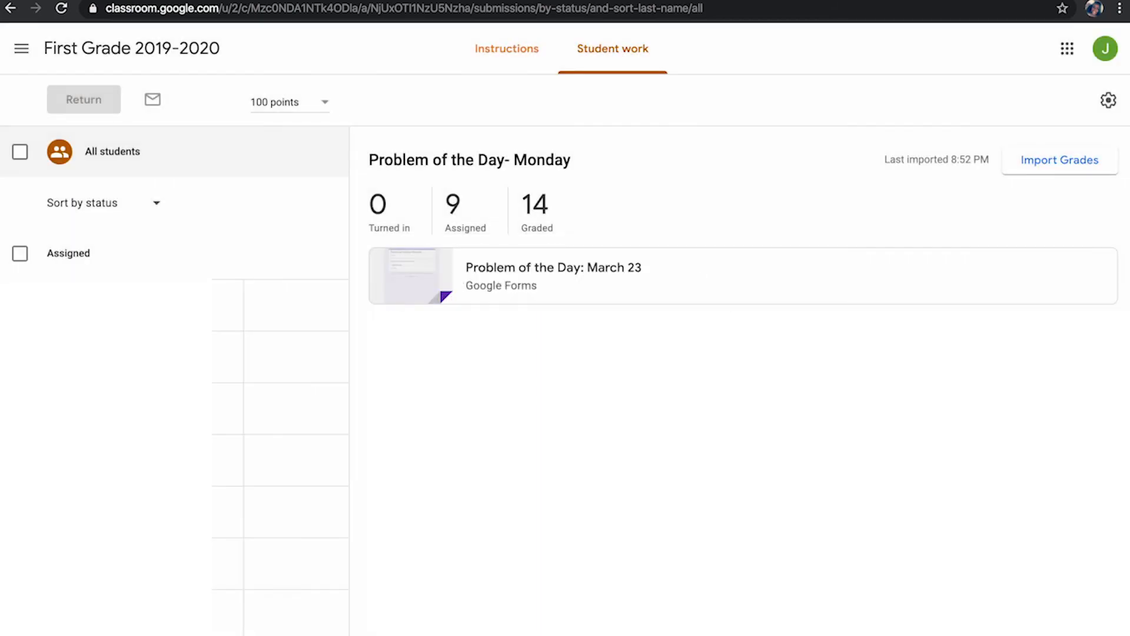
# From the Monday, March 23 topic, open the student work for Math: 3D Shapes Lesson 1 and the first turned-in student's slides.
pyautogui.click(206, 50)
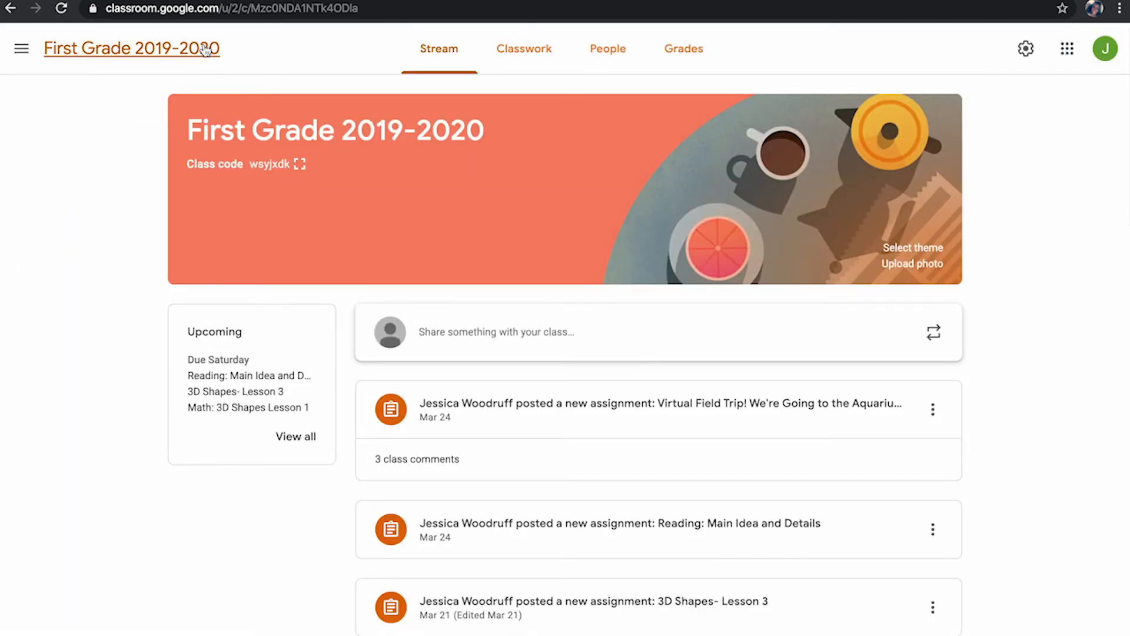
pyautogui.click(518, 48)
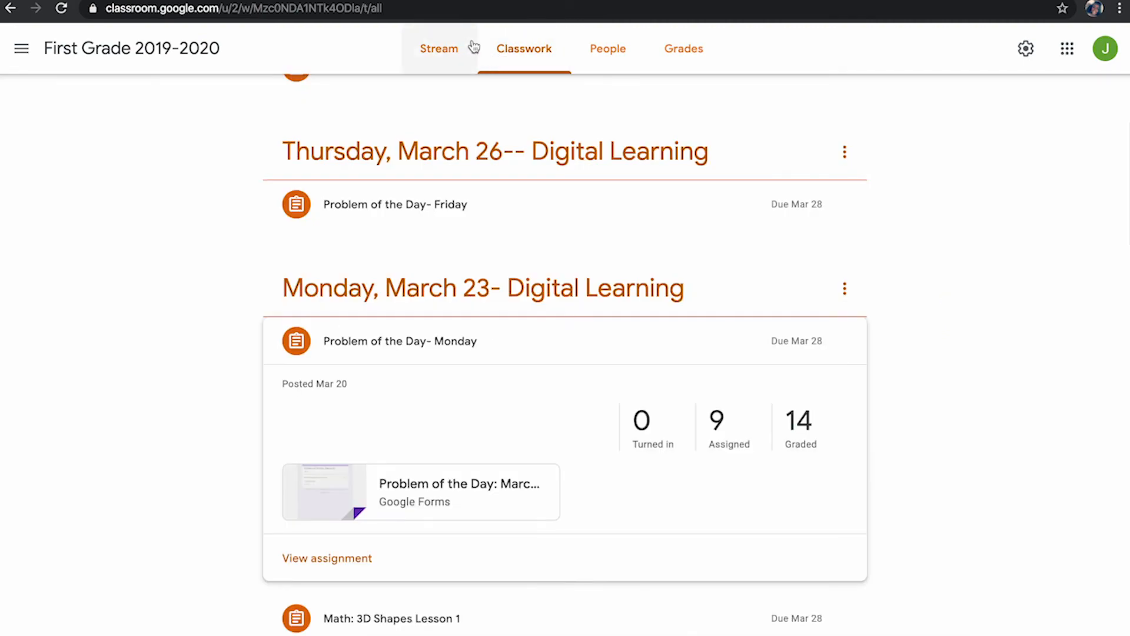
pyautogui.click(645, 294)
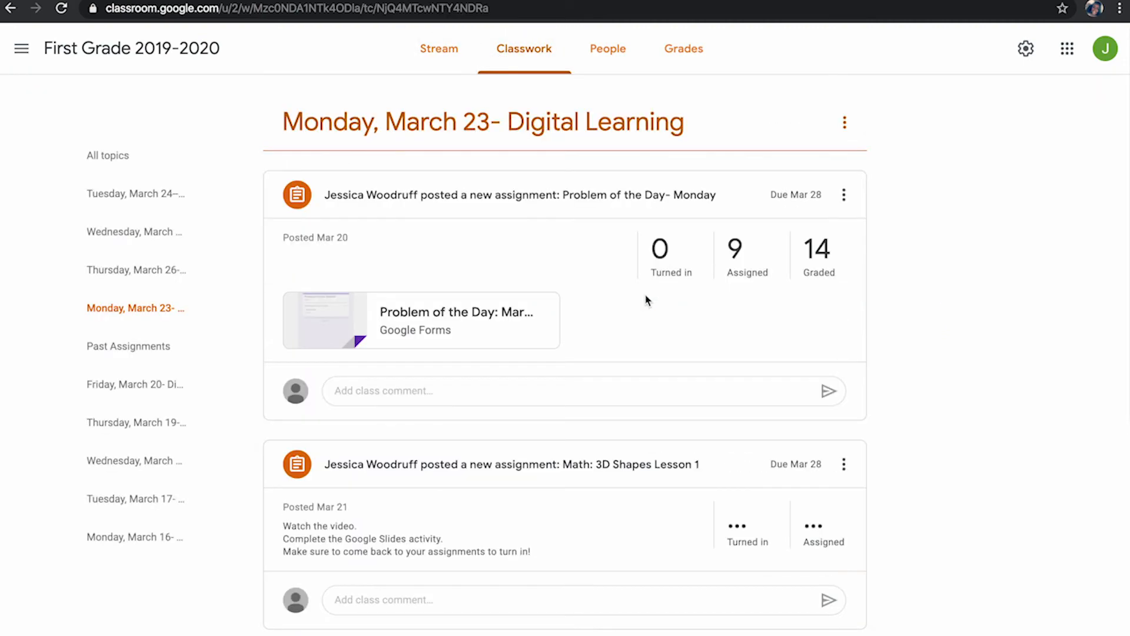
pyautogui.scroll(-1, 612, 349)
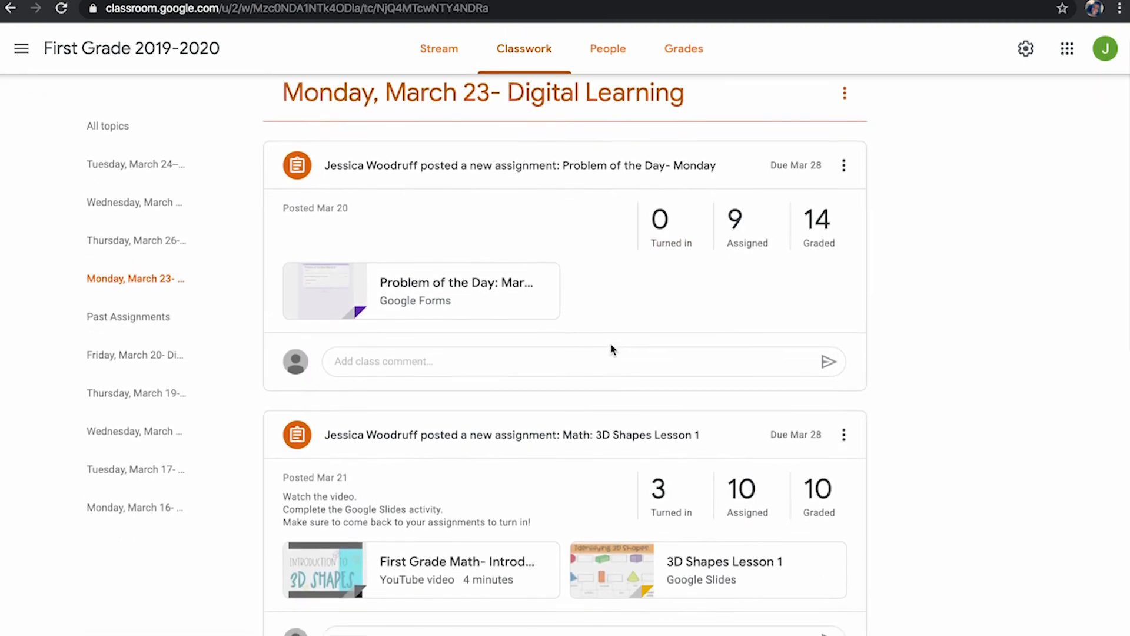
pyautogui.scroll(-4, 612, 349)
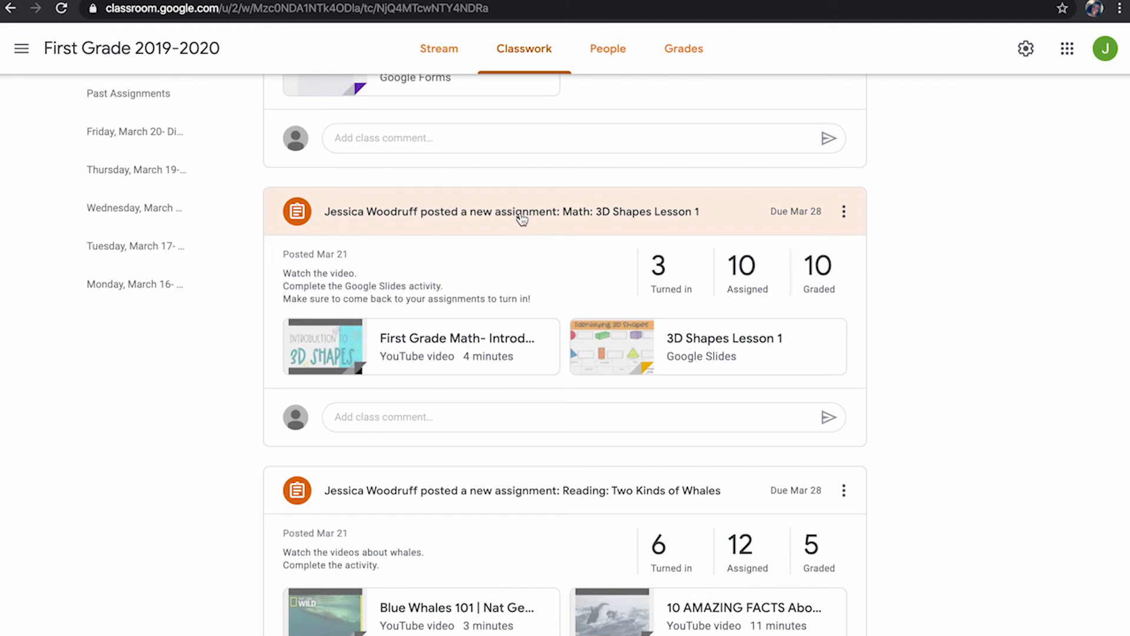
pyautogui.click(295, 210)
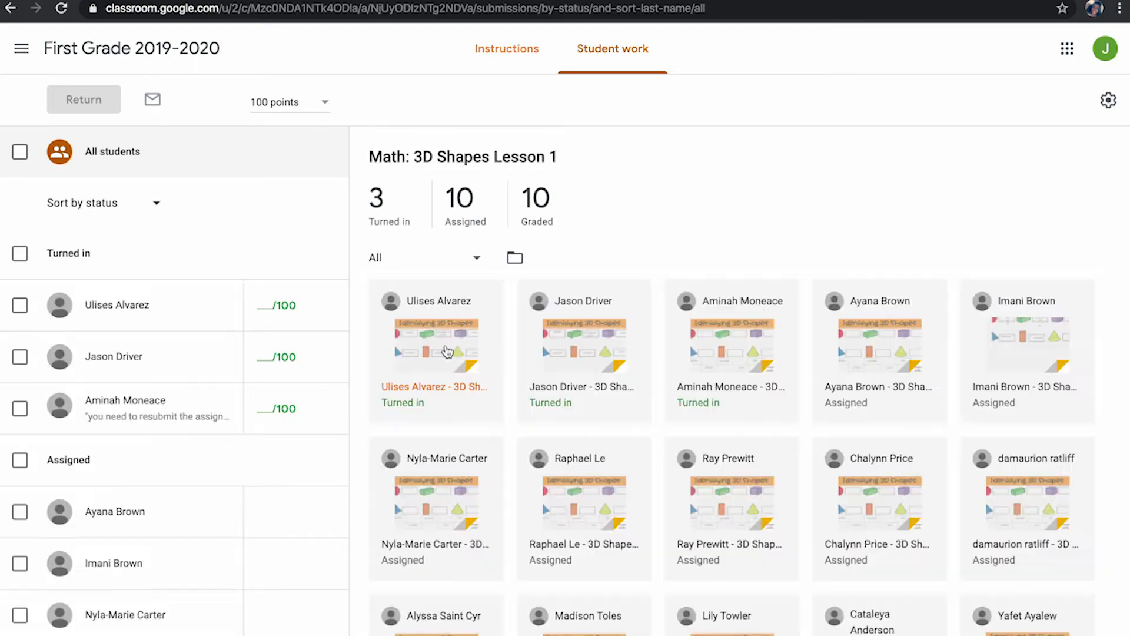
pyautogui.click(446, 352)
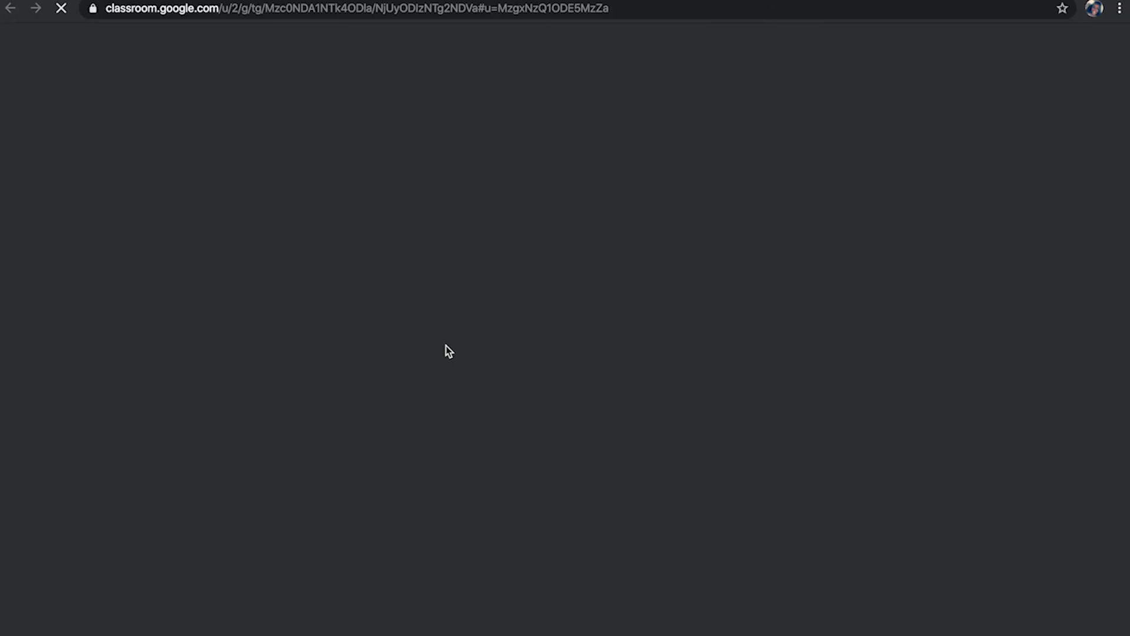